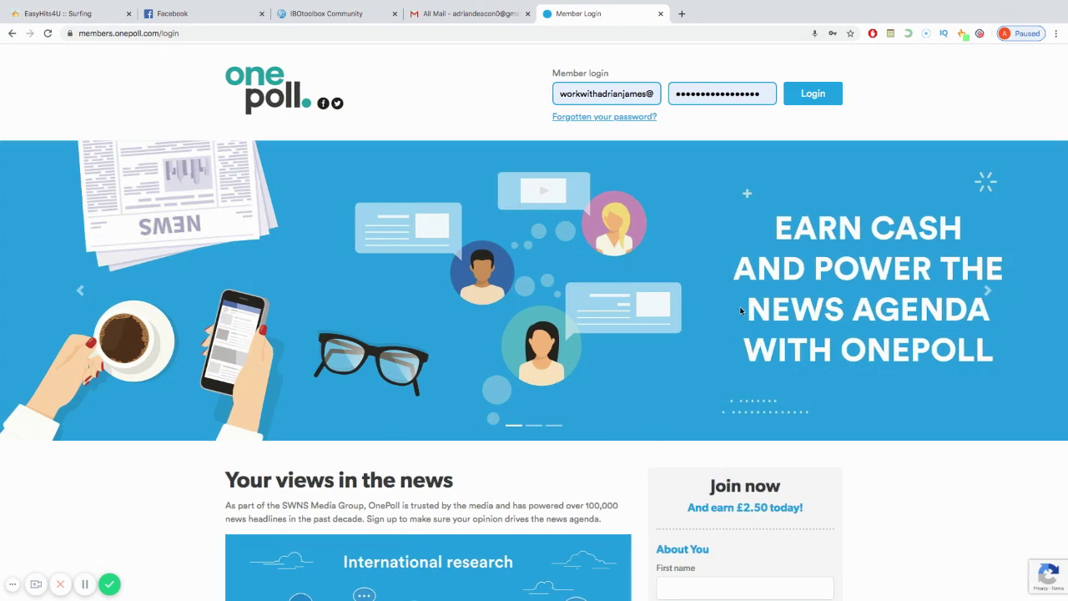
- Log in to the OnePoll member account with the credentials already filled in
click(810, 95)
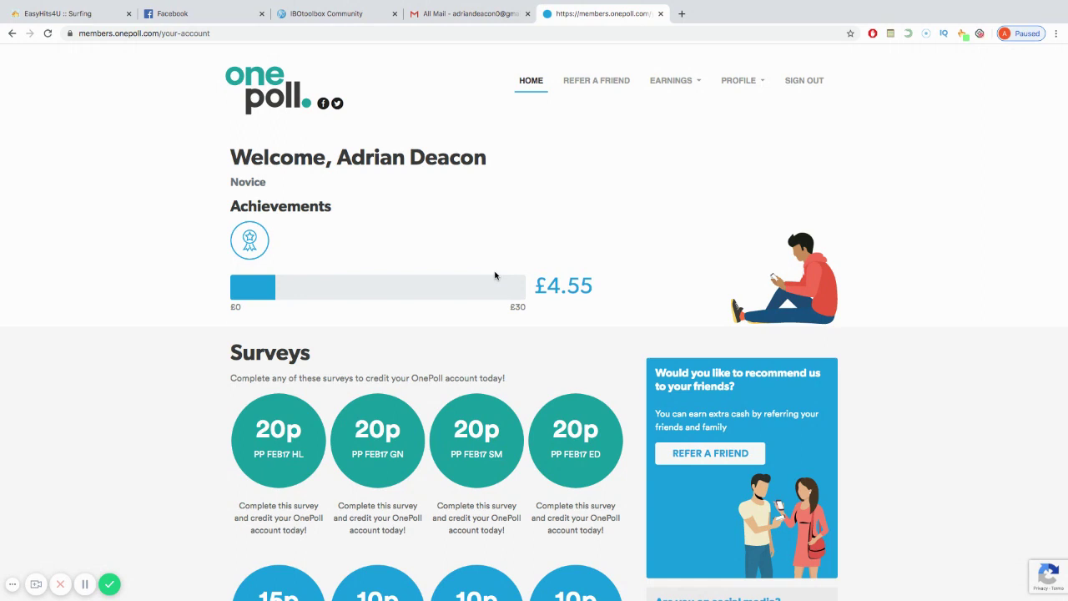
- Examine the account page's web address, the current earnings balance and the payout threshold on the achievements bar
click(241, 36)
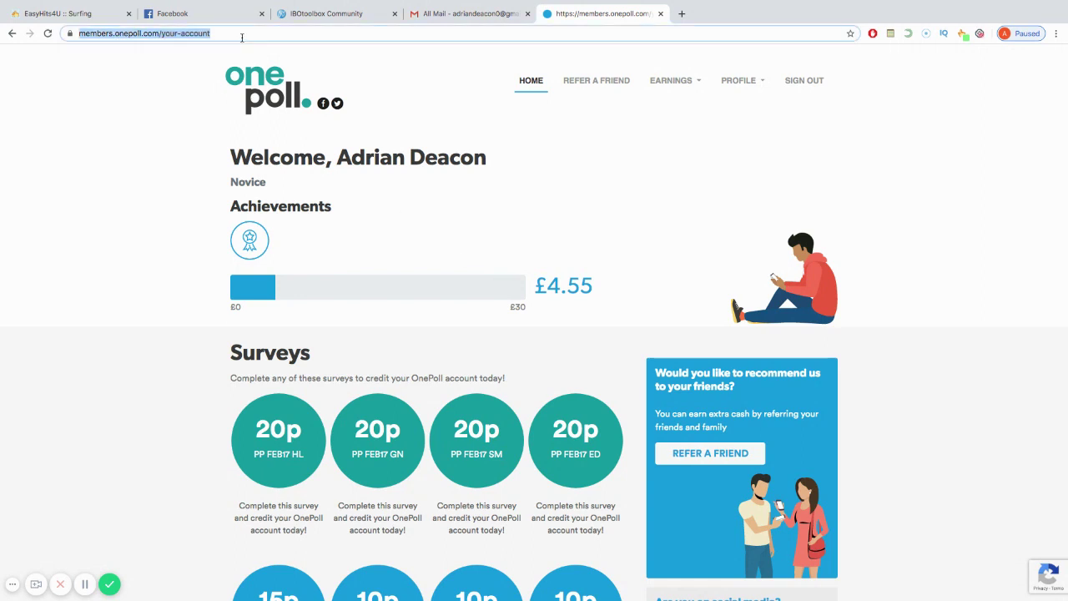
double_click(241, 35)
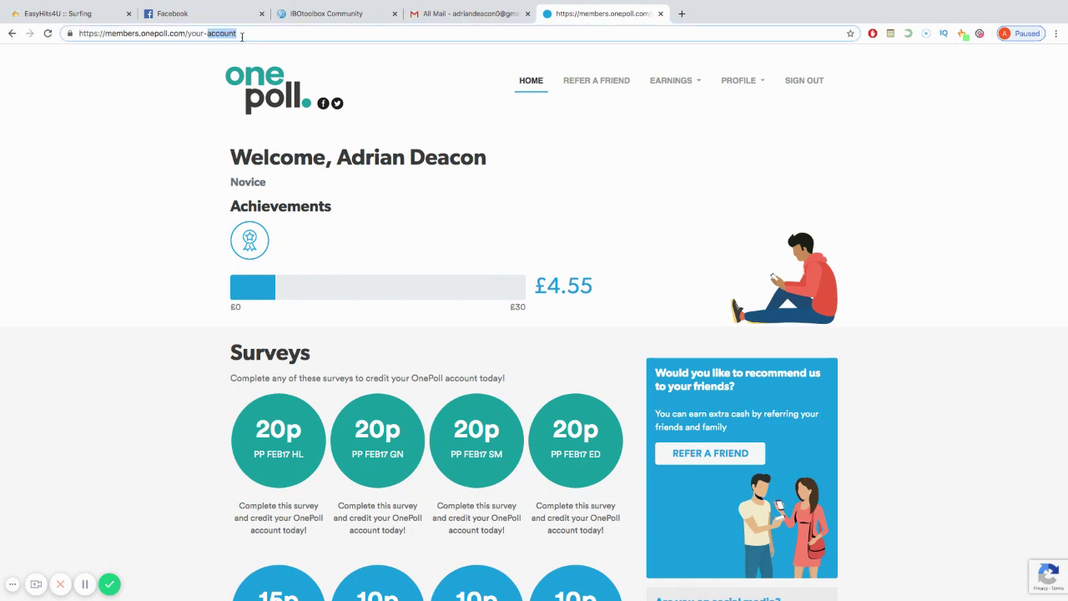
click(338, 73)
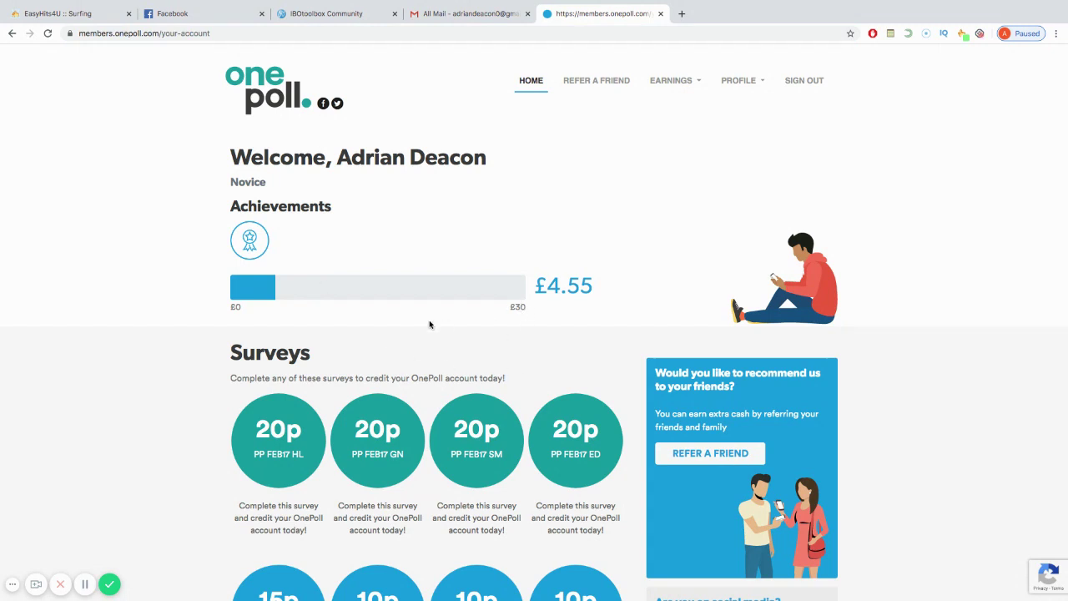
drag(527, 283, 600, 281)
click(622, 276)
drag(505, 310, 529, 308)
click(572, 314)
- Open the 20p PP FEB17 HL survey and answer Both to where holidays were taken as an adult
scroll(602, 275, down, 2)
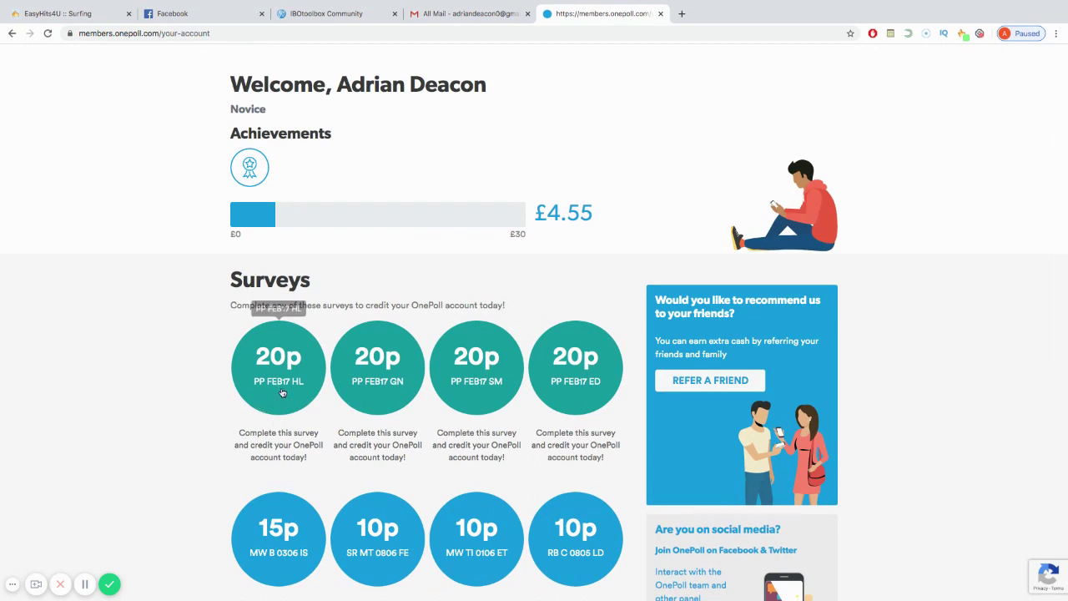
click(267, 360)
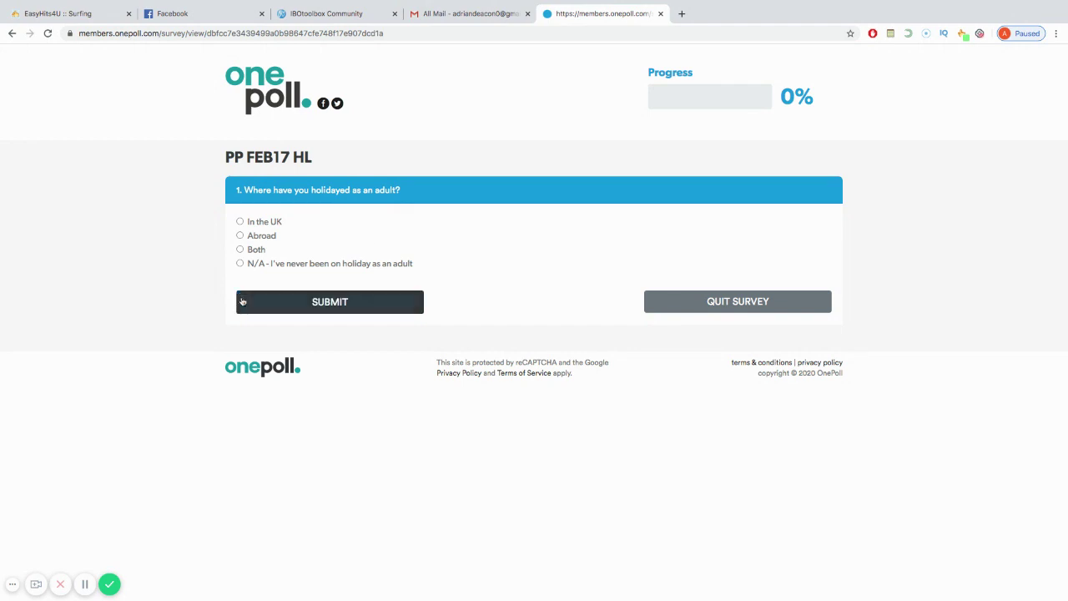
click(240, 250)
click(305, 303)
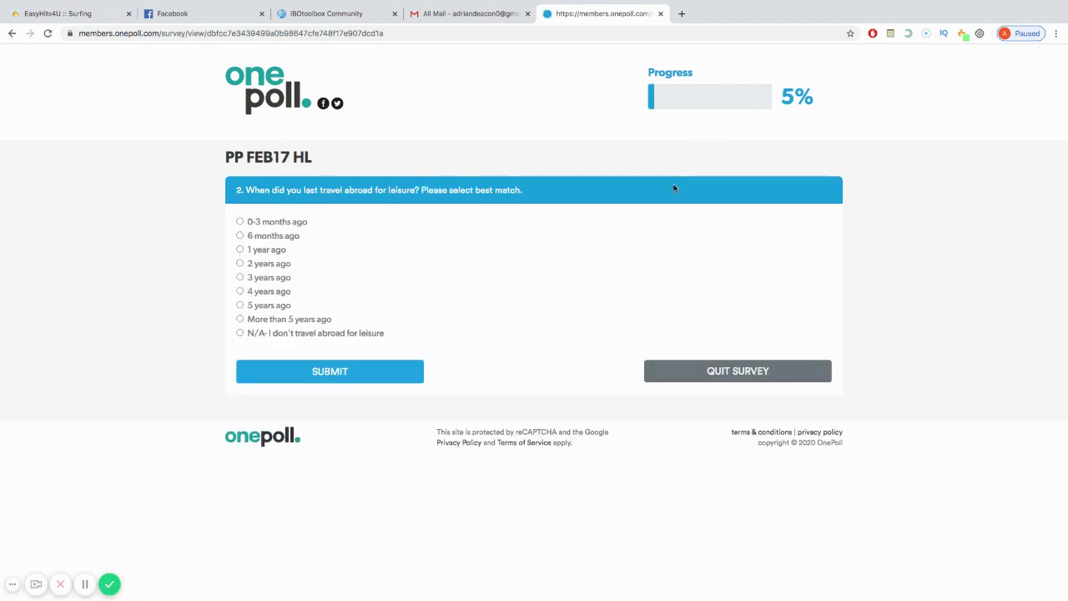
- Answer 6 months ago for the last leisure trip abroad and 3 for the average holidays abroad per year
click(240, 236)
click(316, 372)
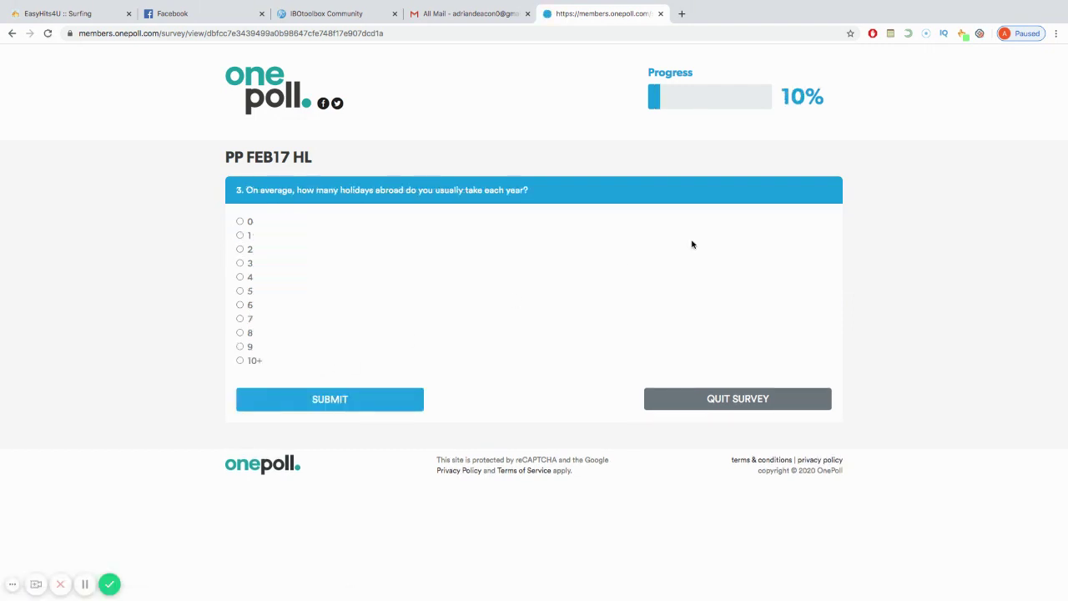
click(240, 263)
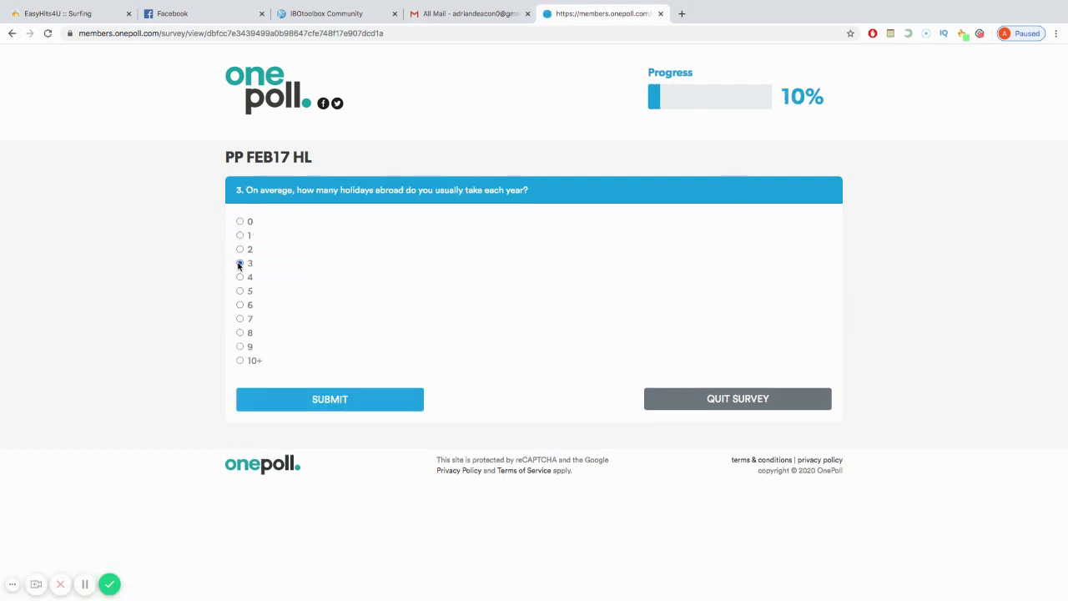
click(329, 397)
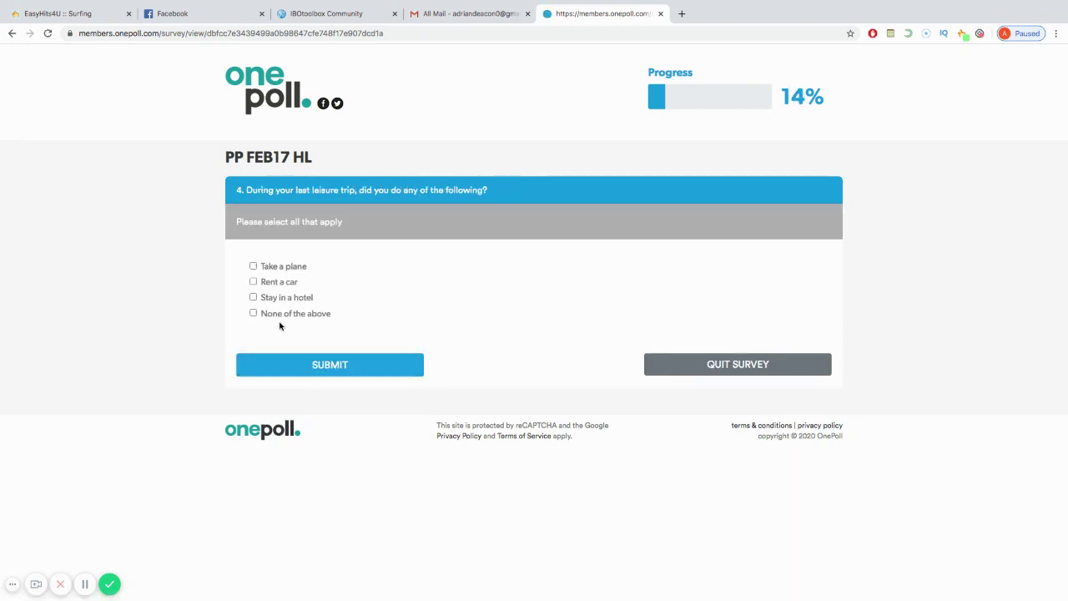
- Select Take a plane and Stay in a hotel for the last leisure trip, and submit the answer
click(253, 267)
click(253, 298)
click(322, 363)
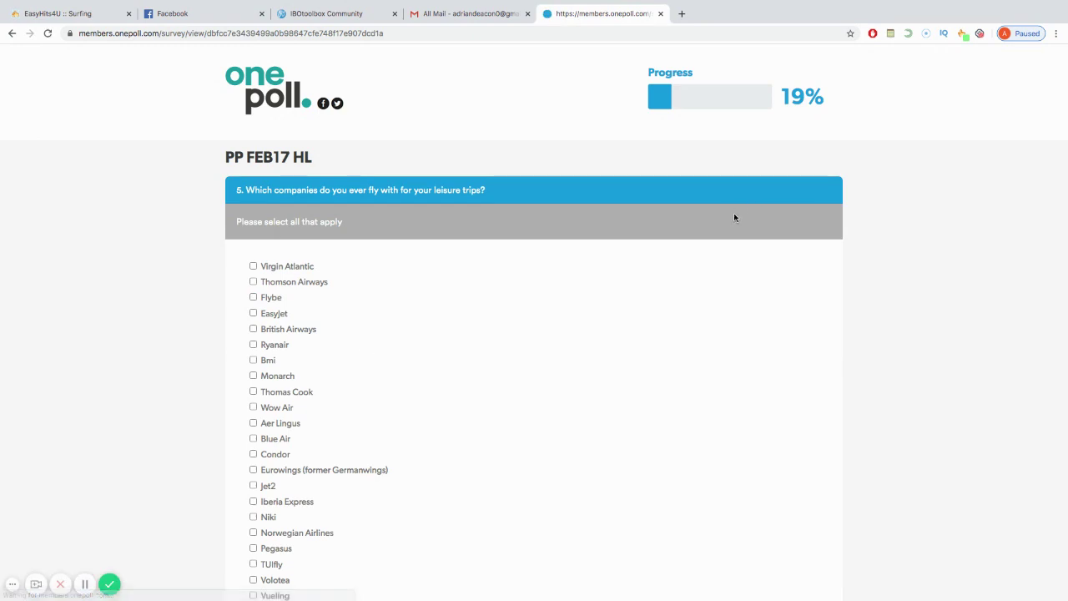
- Select Virgin Atlantic and British Airways as the leisure airlines, and submit the answer
scroll(336, 334, down, 1)
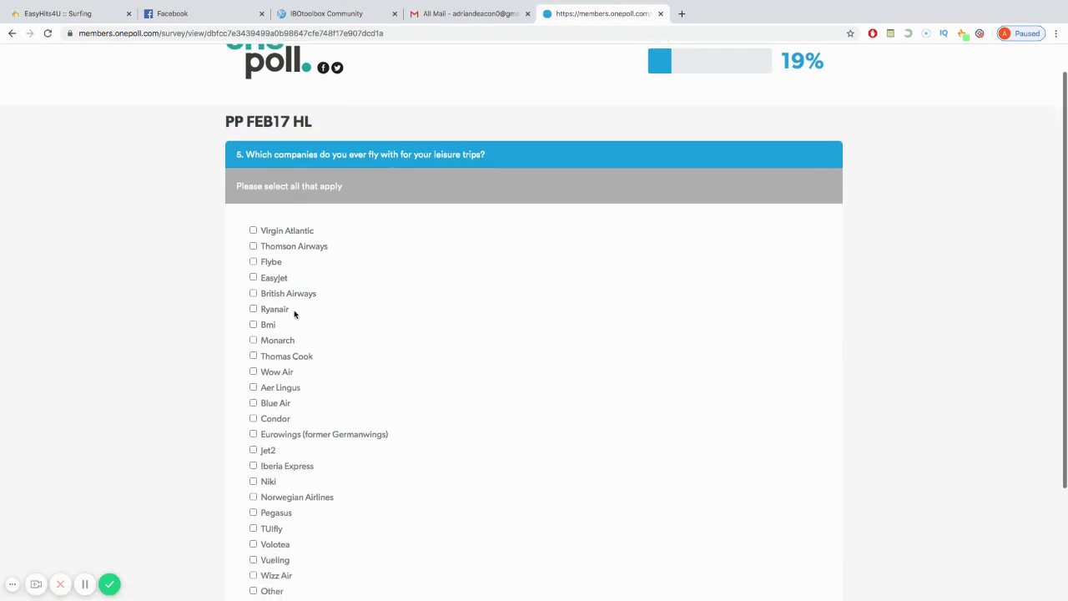
click(253, 230)
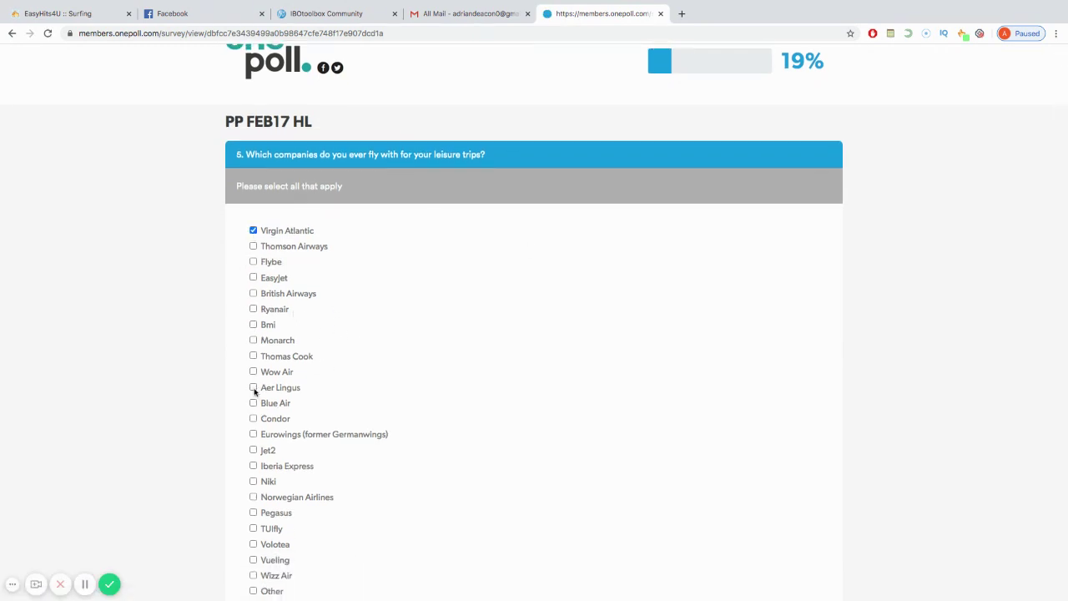
click(252, 292)
scroll(410, 492, down, 1)
scroll(410, 491, down, 2)
click(371, 512)
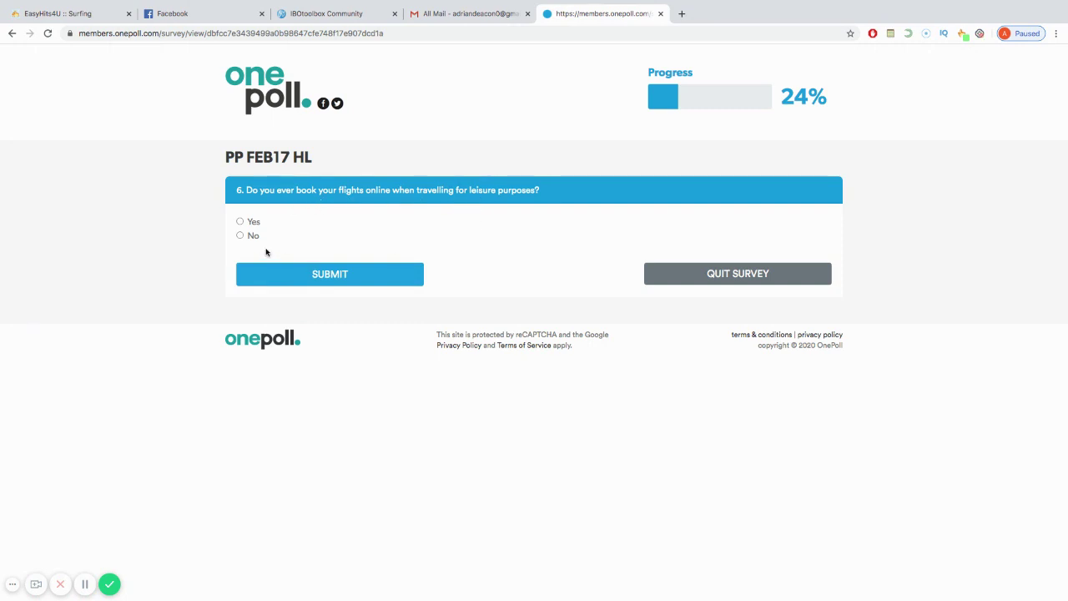
- Answer Yes to booking leisure flights online and Economy Plus/Premium as the usual leisure flying class
click(242, 222)
click(280, 275)
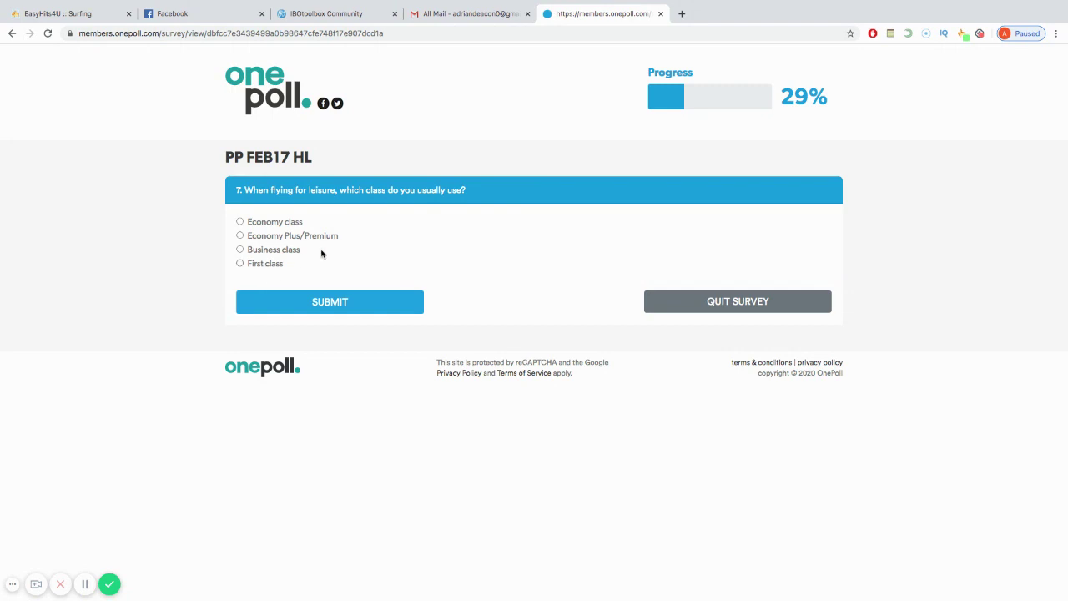
click(240, 236)
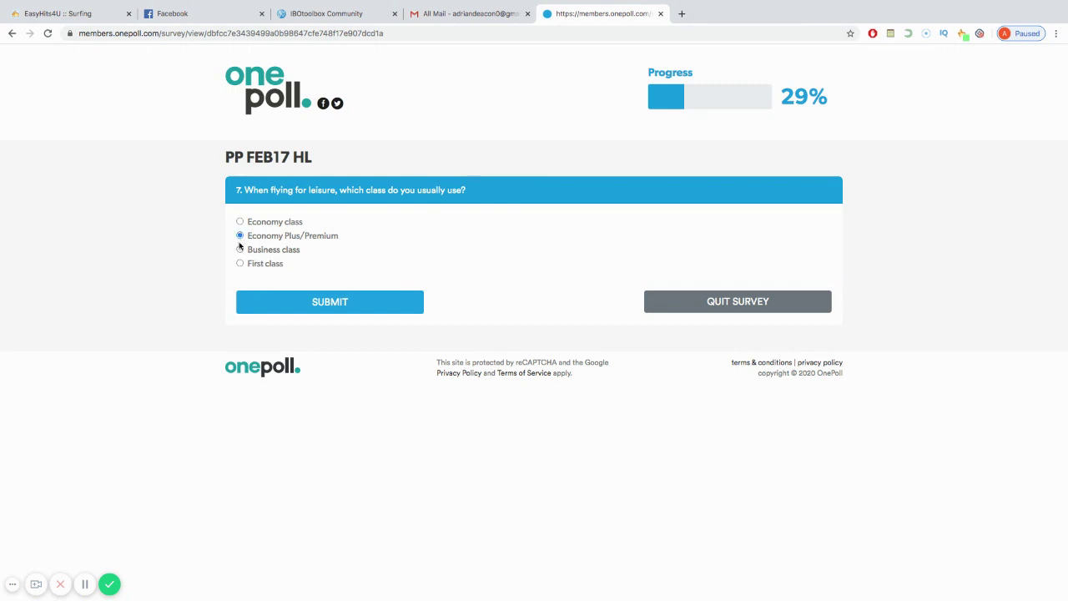
click(327, 304)
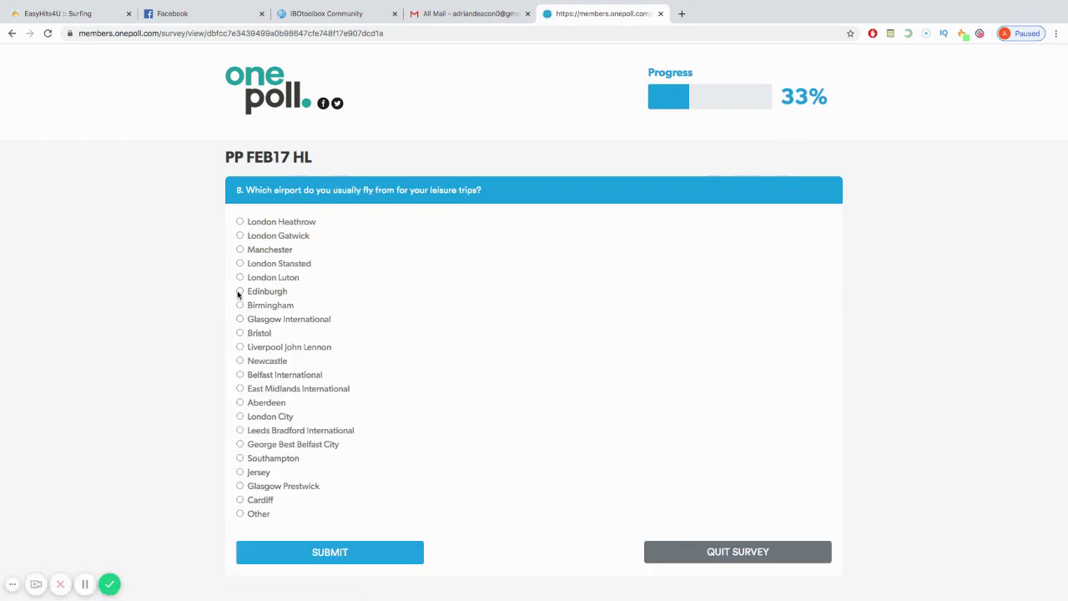
- Answer London Gatwick as the usual leisure departure airport and Yes to travelling for business
click(241, 236)
click(344, 559)
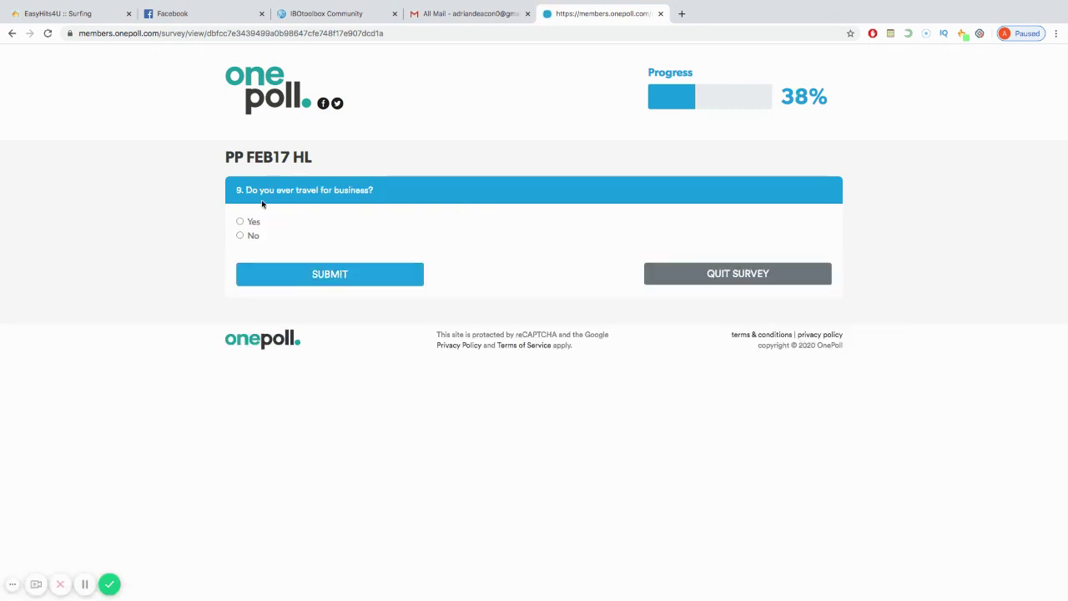
click(240, 222)
click(325, 276)
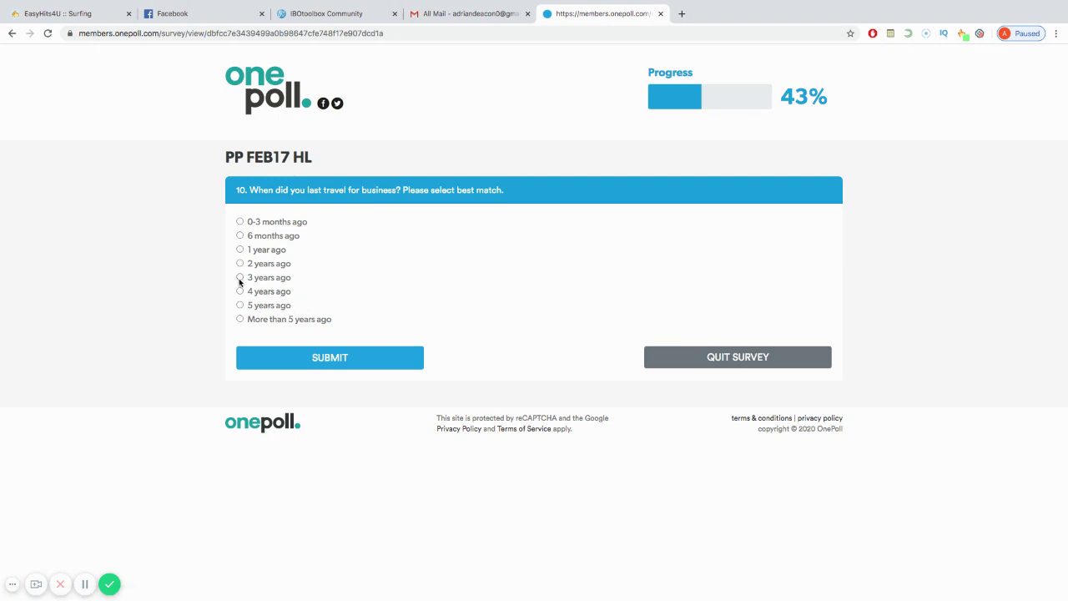
- Submit an answer for the last business trip's date and answer Yes to travelling abroad by plane for business
click(313, 358)
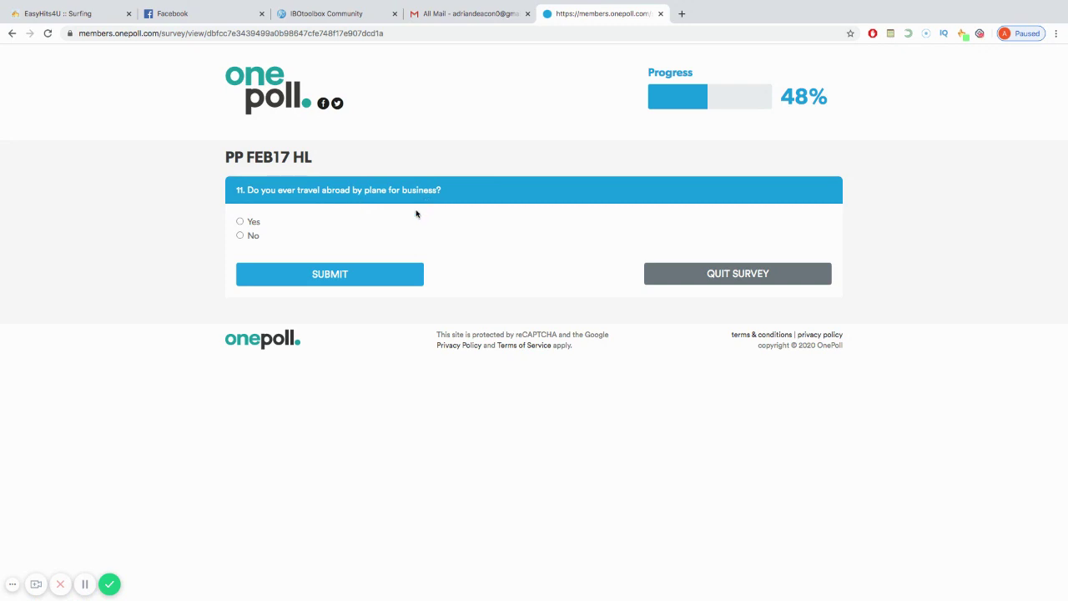
click(240, 221)
click(258, 273)
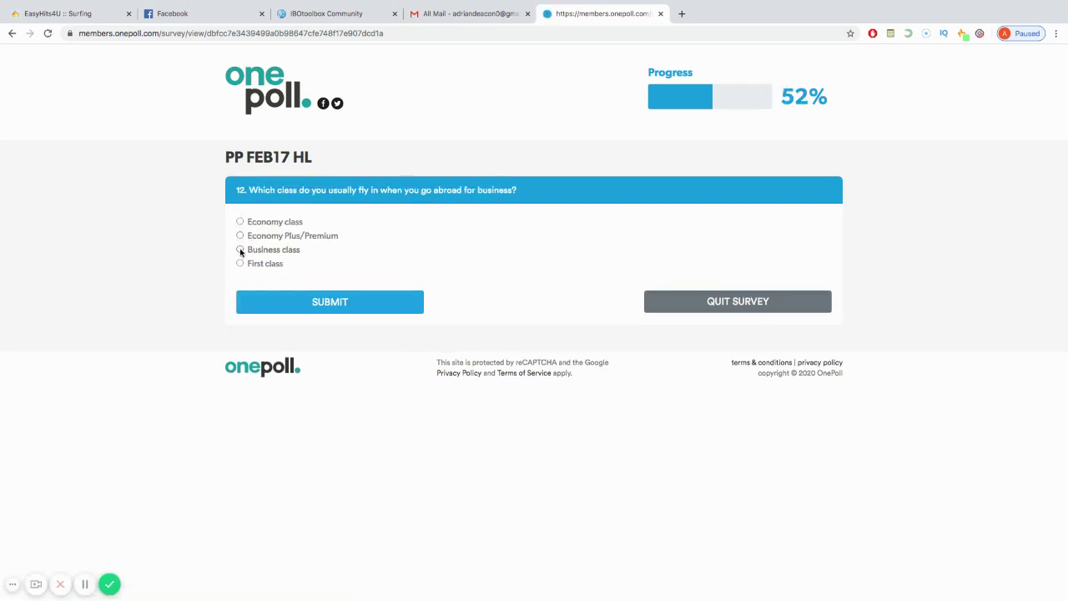
- Answer Business class for business flights abroad and Stay in a hotel for the last business trip
click(240, 250)
click(292, 307)
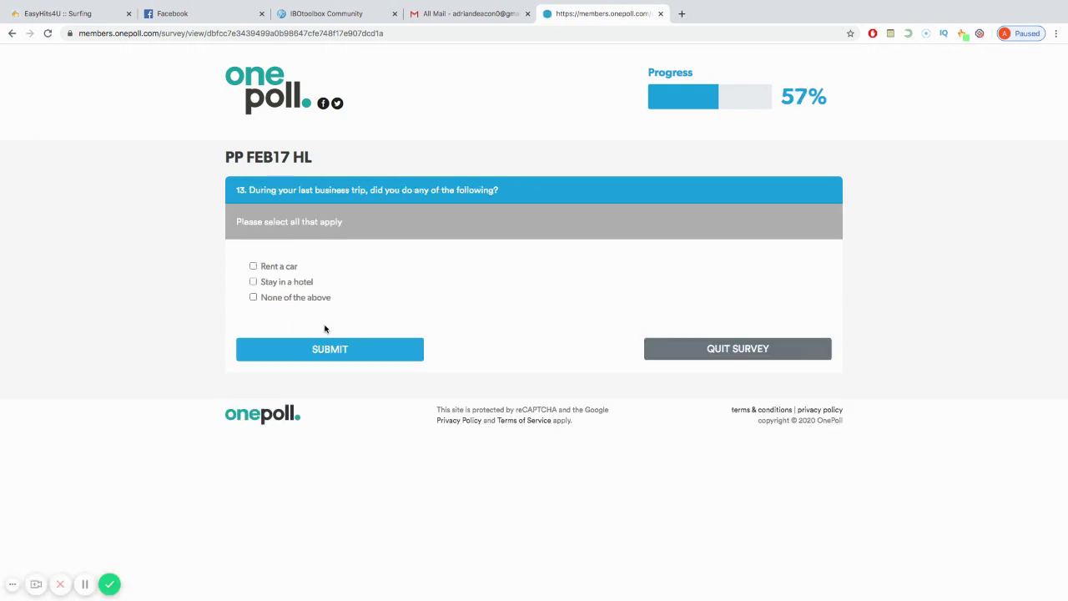
click(254, 282)
click(300, 342)
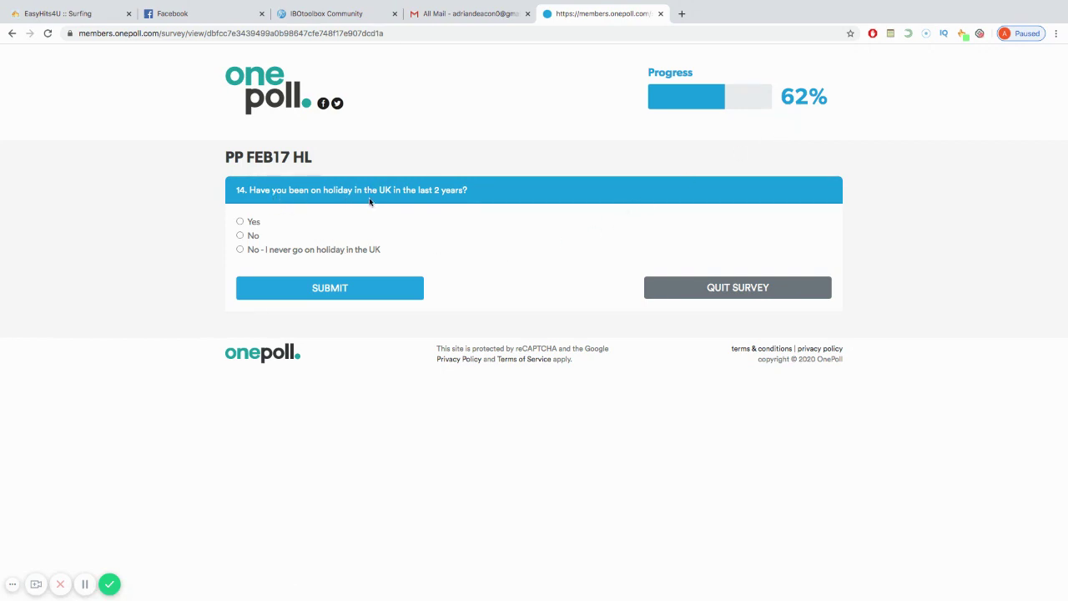
- Submit an answer about UK holidays in the last 2 years and answer 2 for average UK holidays per year
click(265, 289)
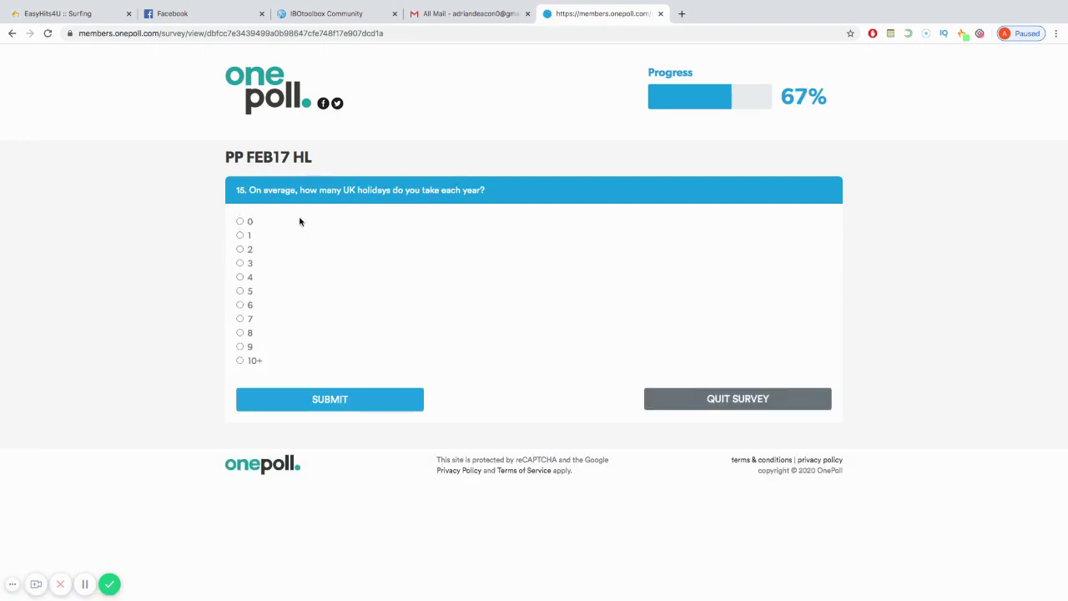
click(240, 248)
click(308, 408)
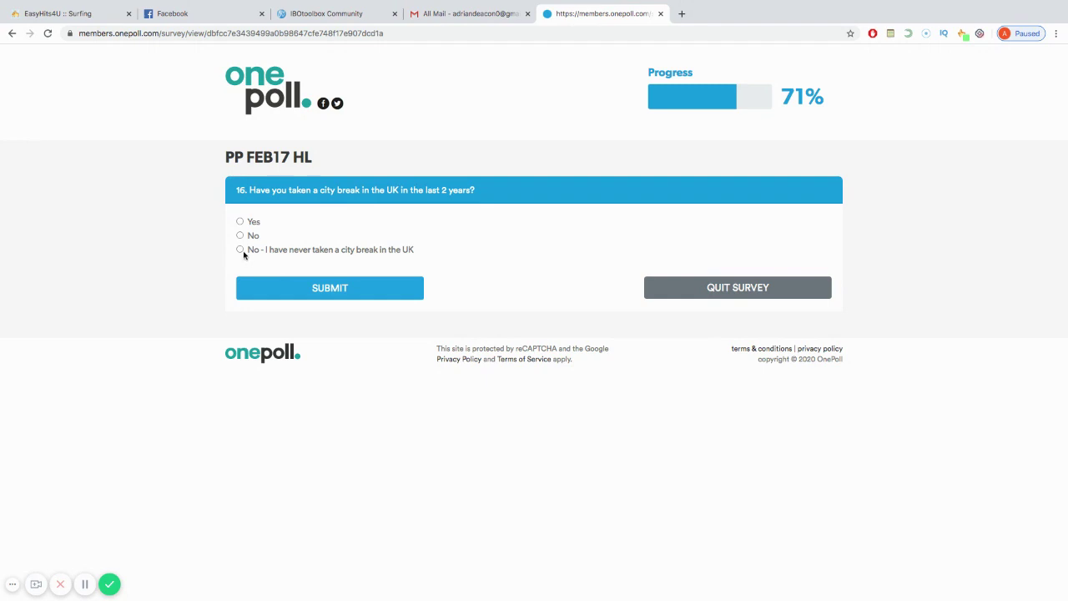
- Submit an answer to the UK city break question and select Brighton as a visited UK city
click(288, 292)
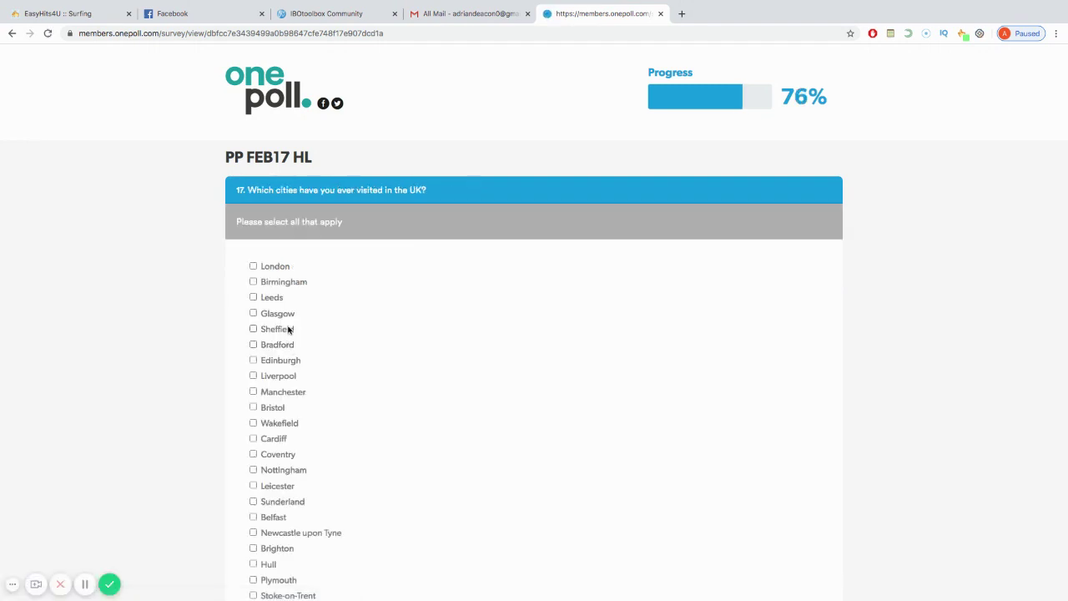
scroll(288, 329, down, 2)
scroll(333, 418, down, 2)
scroll(333, 418, down, 1)
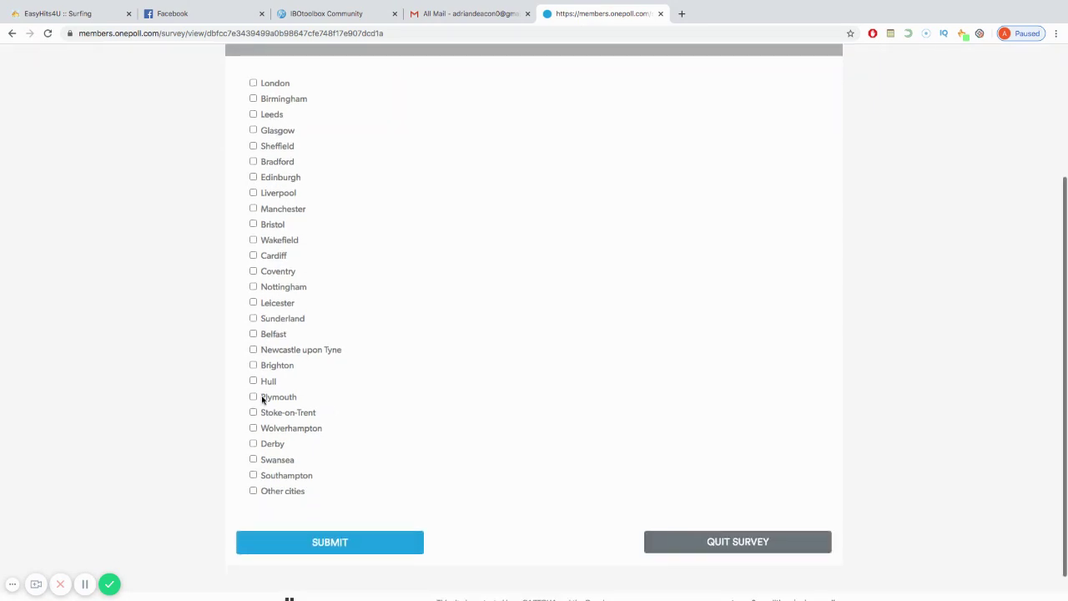
click(253, 366)
click(331, 544)
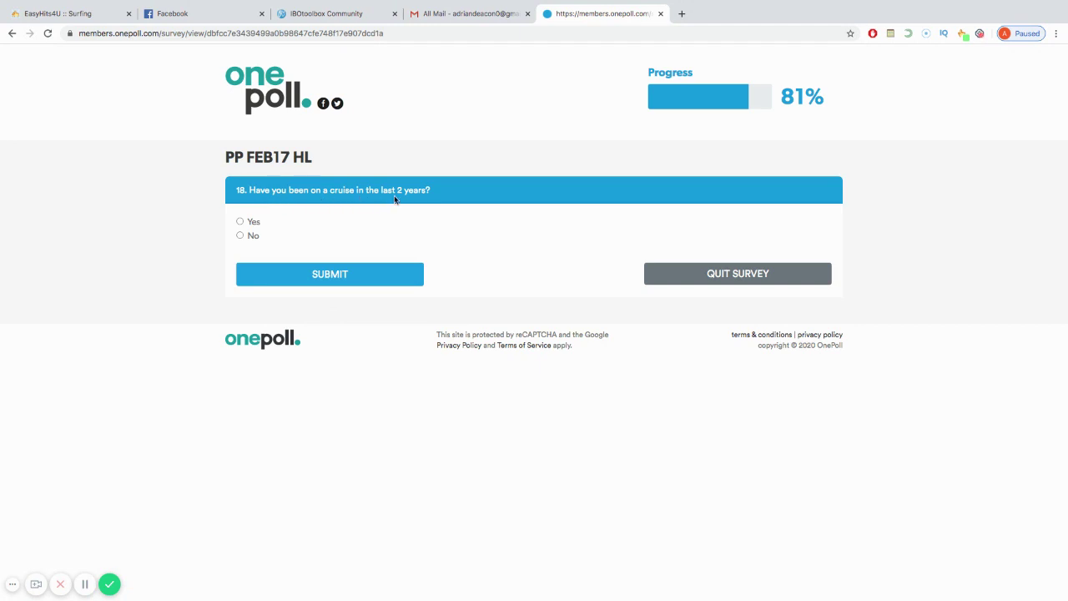
- Answer No to a cruise in the last 2 years and select Beach Holiday and Sightseeing as holiday types
click(240, 236)
click(291, 275)
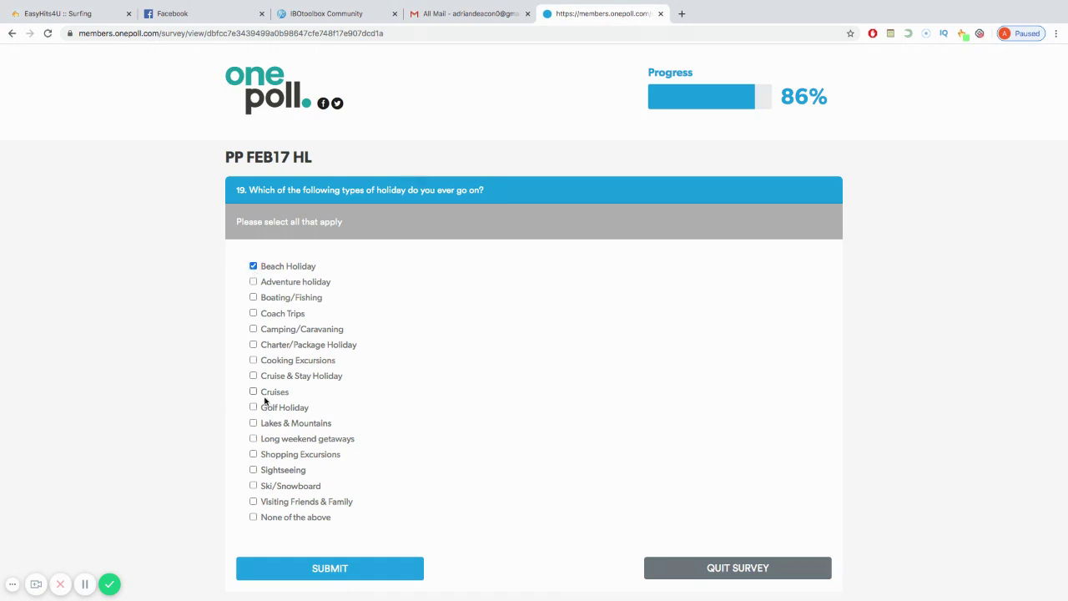
click(253, 470)
click(329, 570)
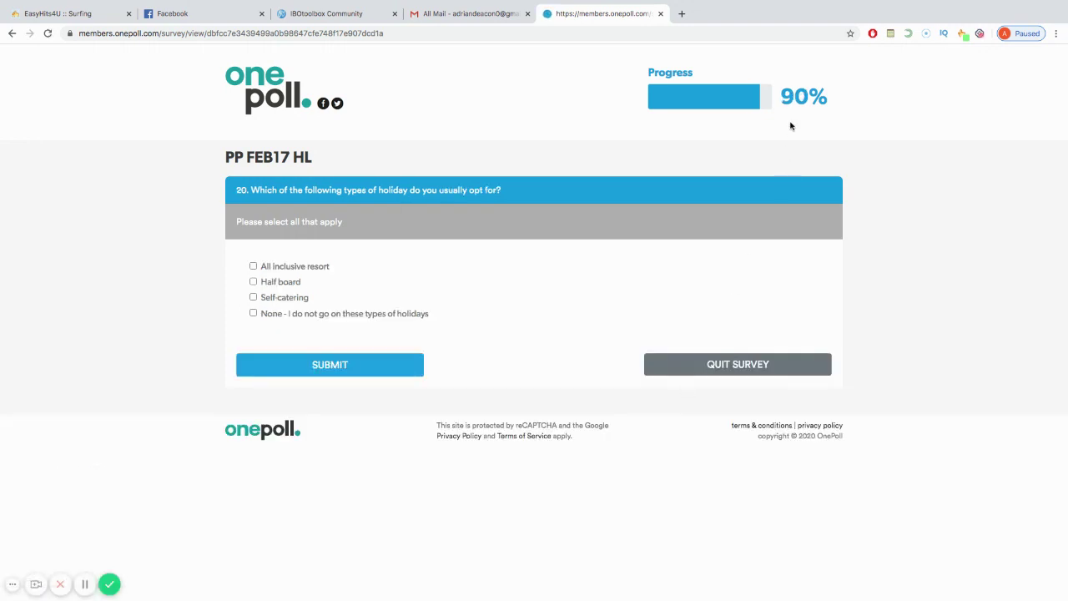
- Finish the survey by answering All inclusive resort as the usual holiday type and Yes to hiring a car abroad
click(252, 266)
click(312, 365)
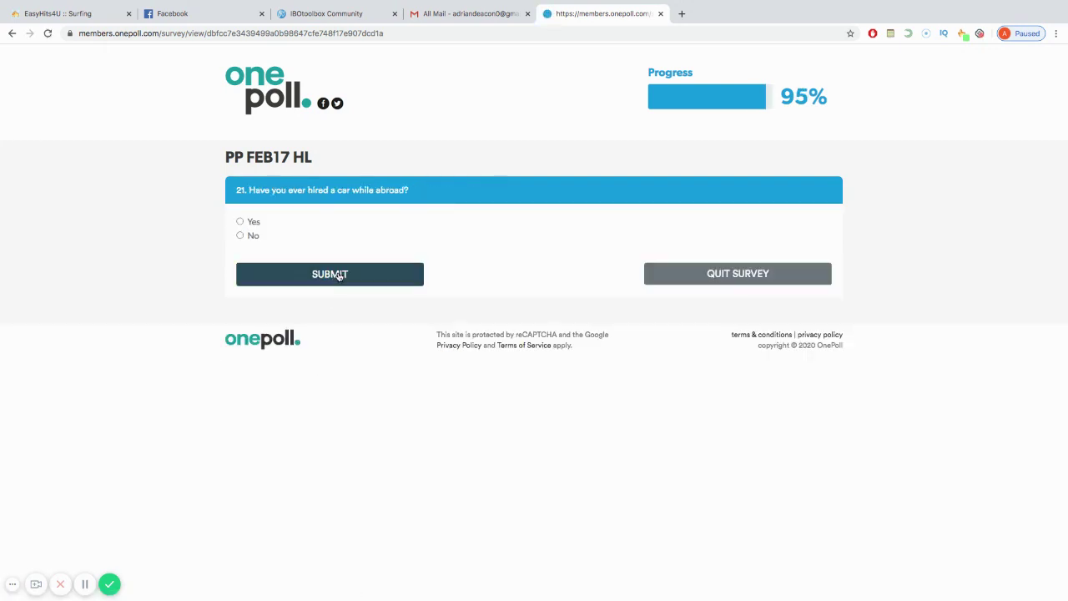
click(240, 223)
click(292, 277)
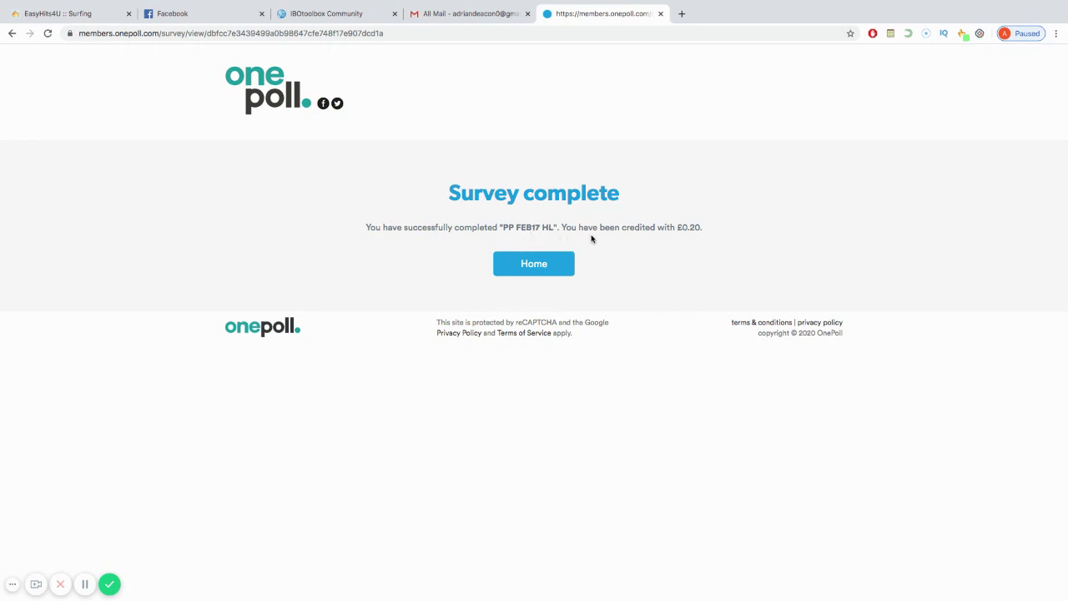
- Open the 20p PP FEB17 GN survey from the account home page and submit an answer for the home type
click(539, 266)
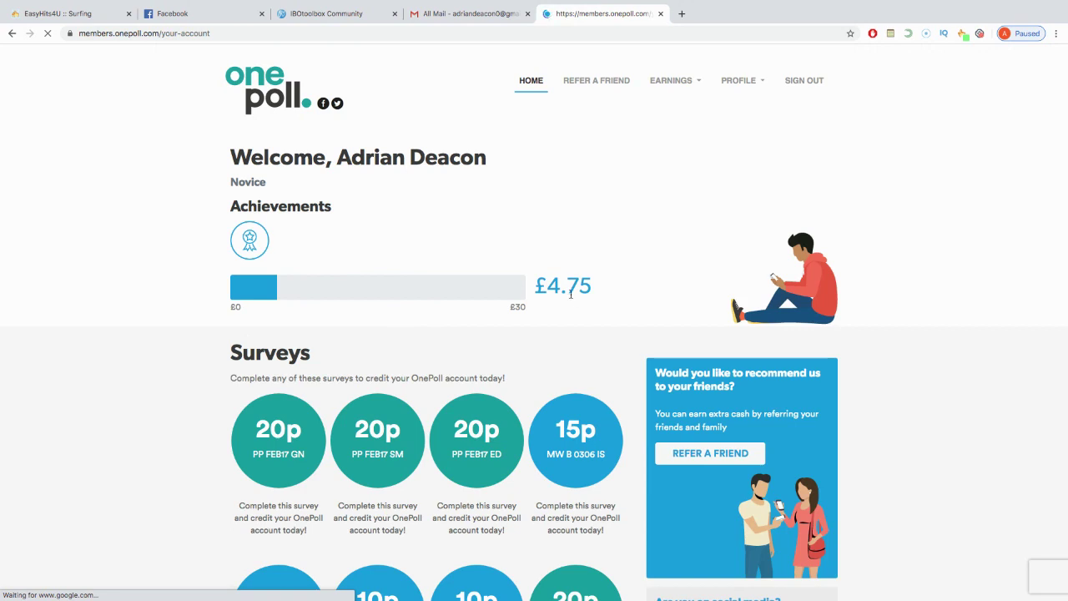
click(281, 434)
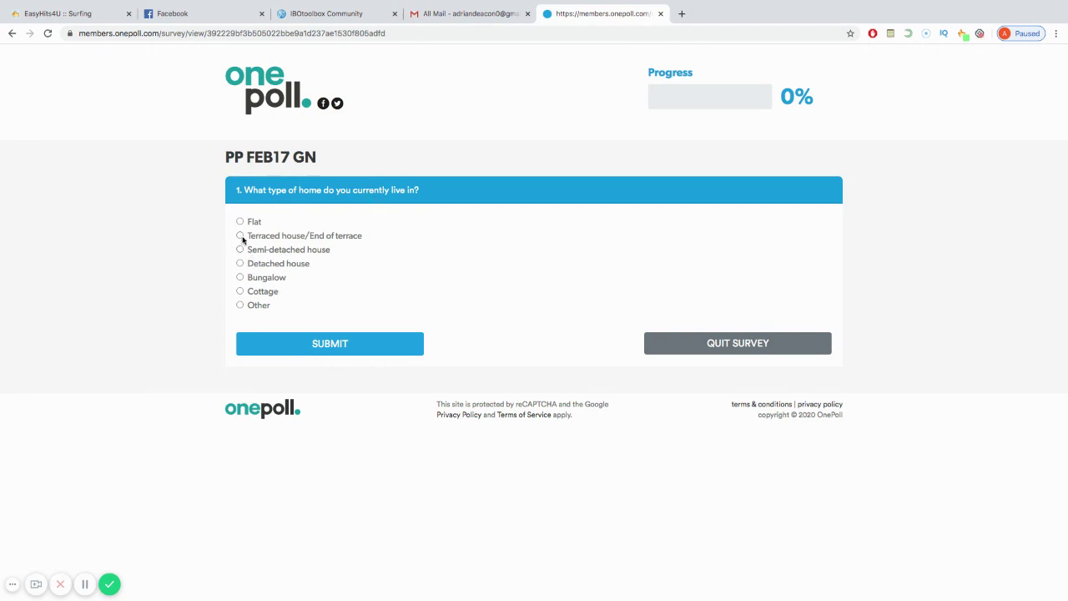
click(288, 340)
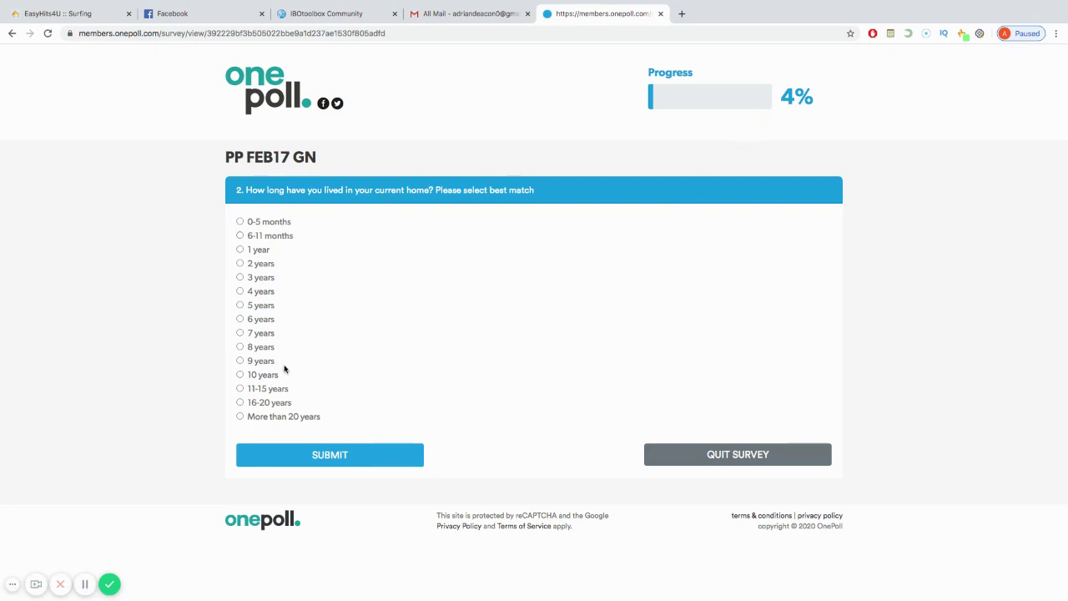
- Answer 11-15 years for time lived in the current home and Own home - owned outright for where you live
click(241, 389)
click(321, 454)
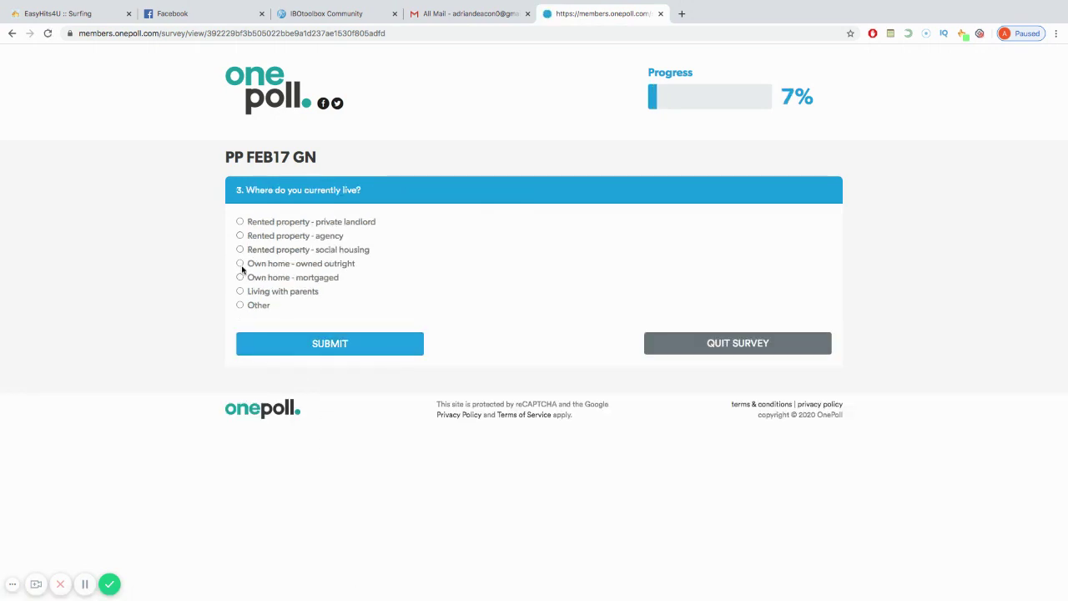
click(240, 264)
click(271, 338)
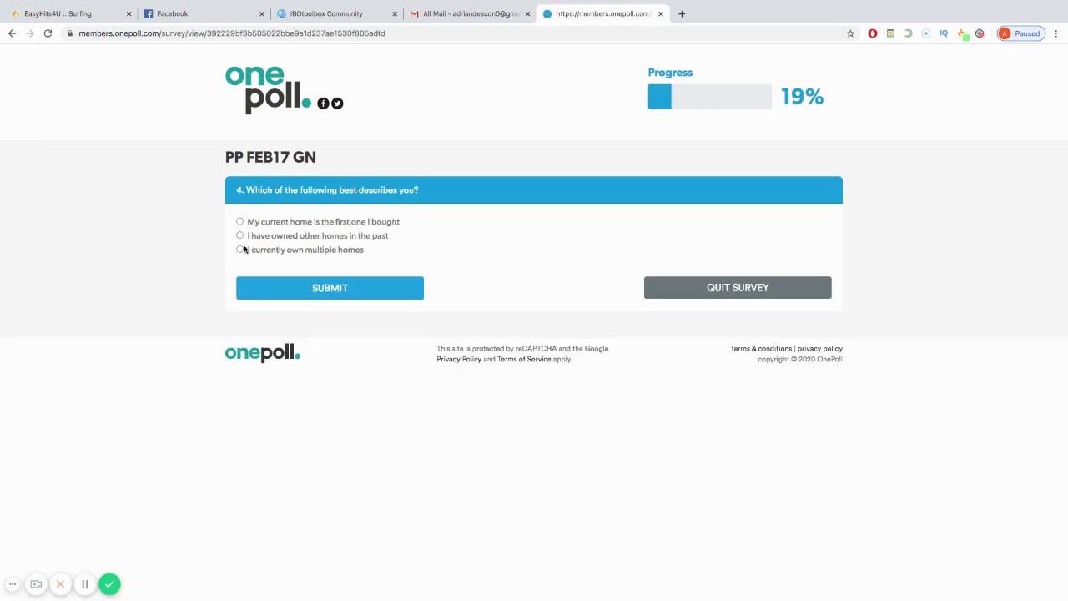
- Submit the home ownership description and answer More than 10 years from now for buying the next home
click(286, 287)
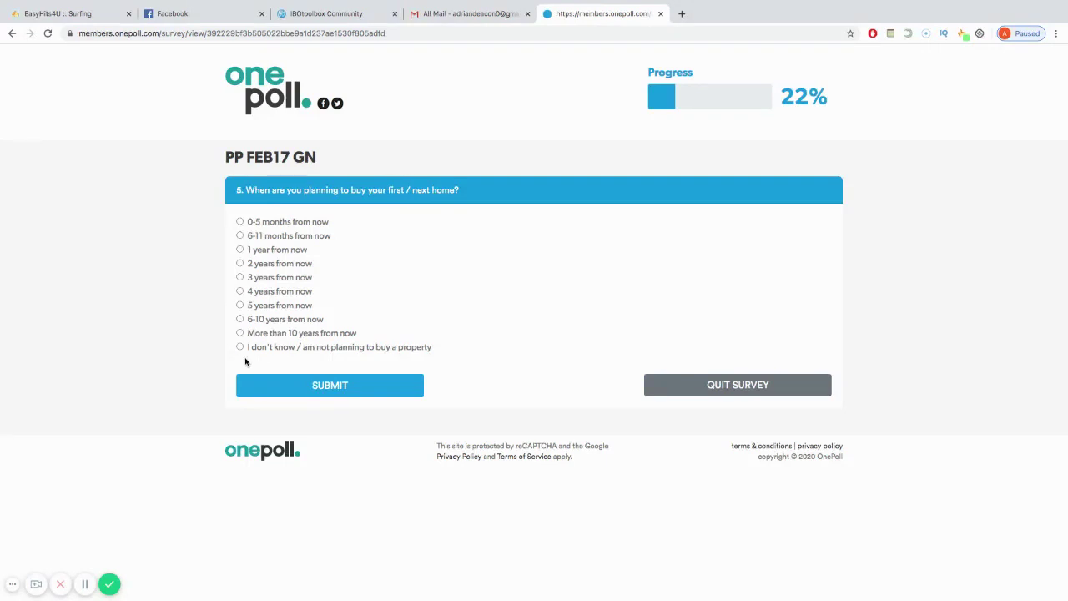
click(240, 333)
click(286, 385)
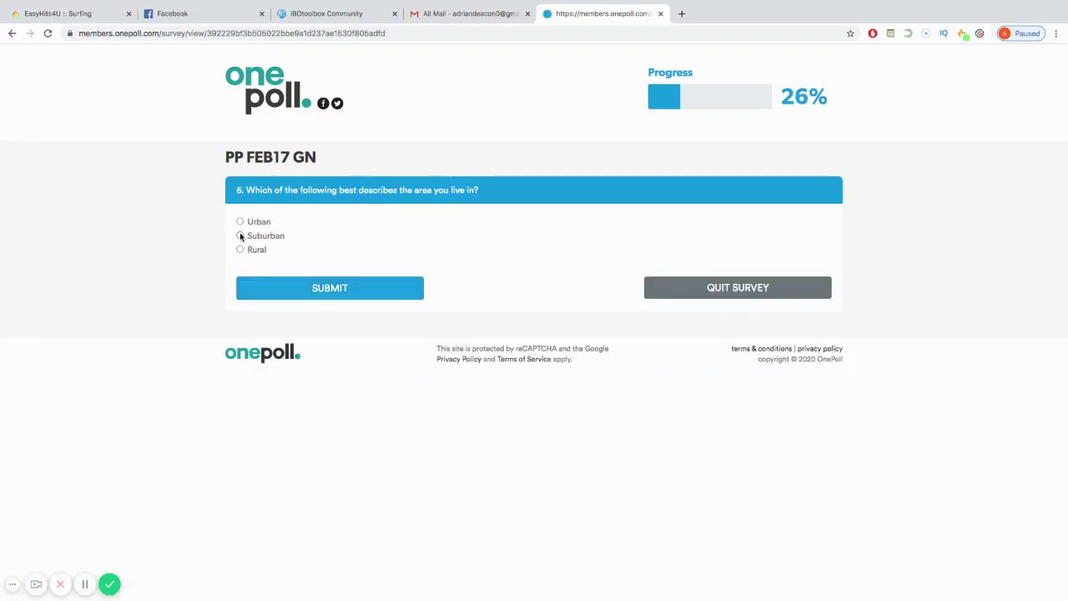
- Submit Suburban as the area lived in and answer No to having been on a gap year
click(298, 286)
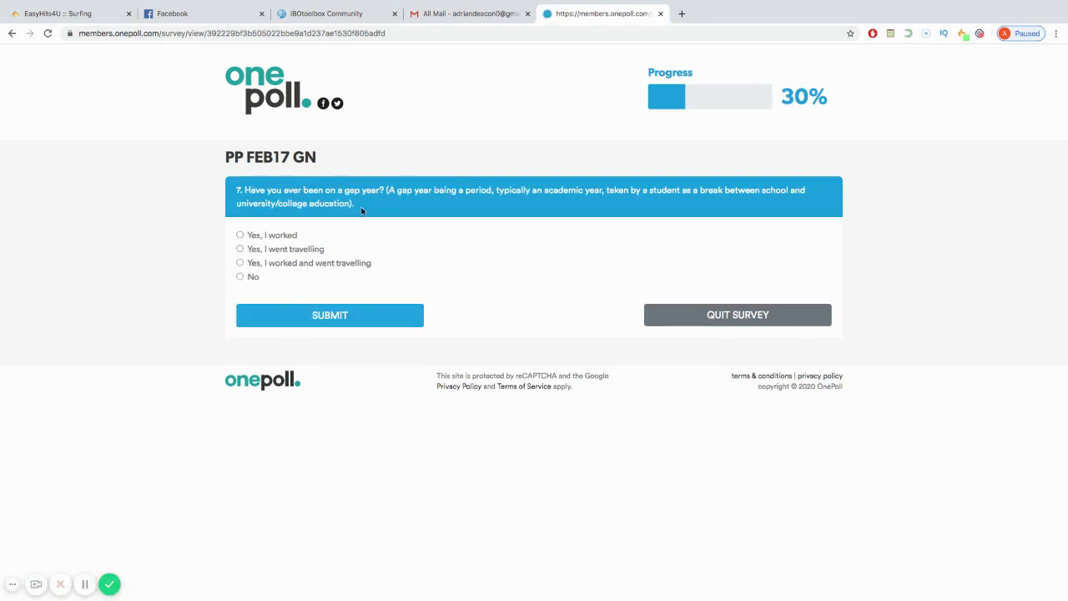
click(240, 276)
click(280, 314)
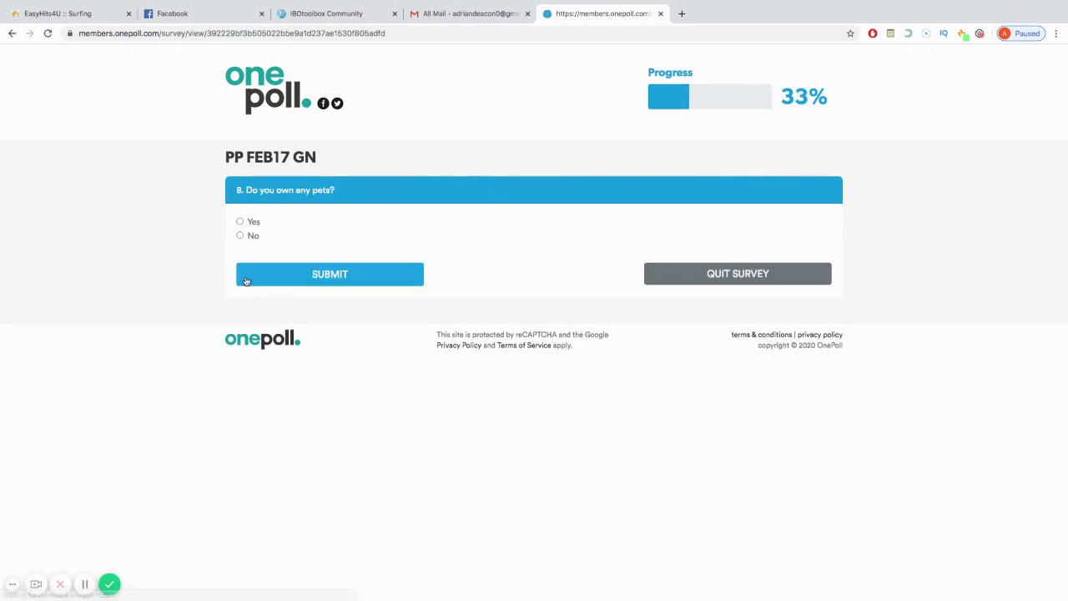
- Answer Yes to owning pets and submit the pets owned question with Dog selected
click(241, 222)
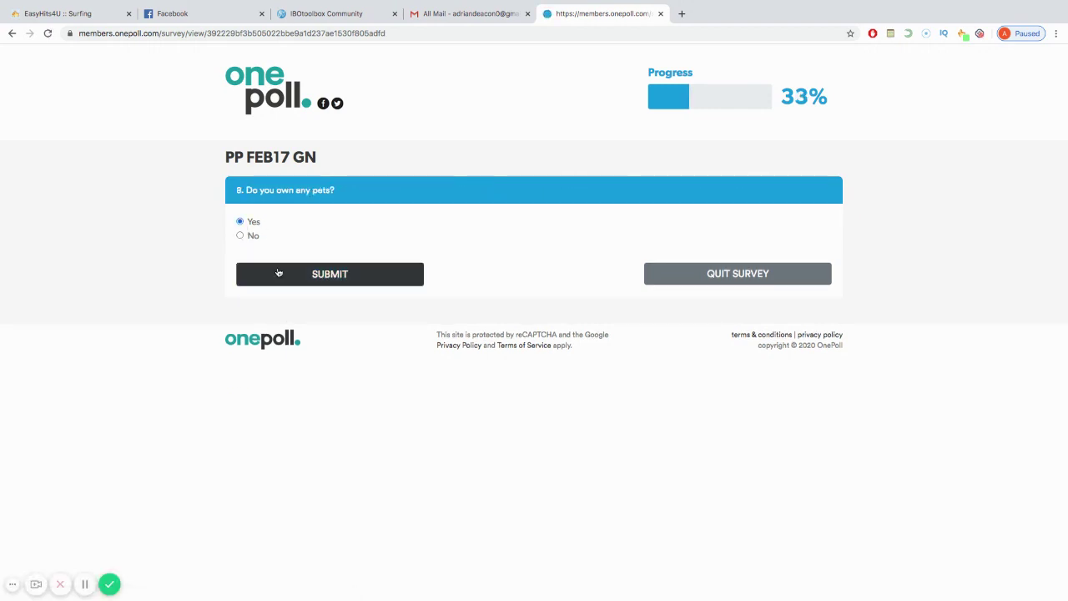
click(280, 272)
click(253, 266)
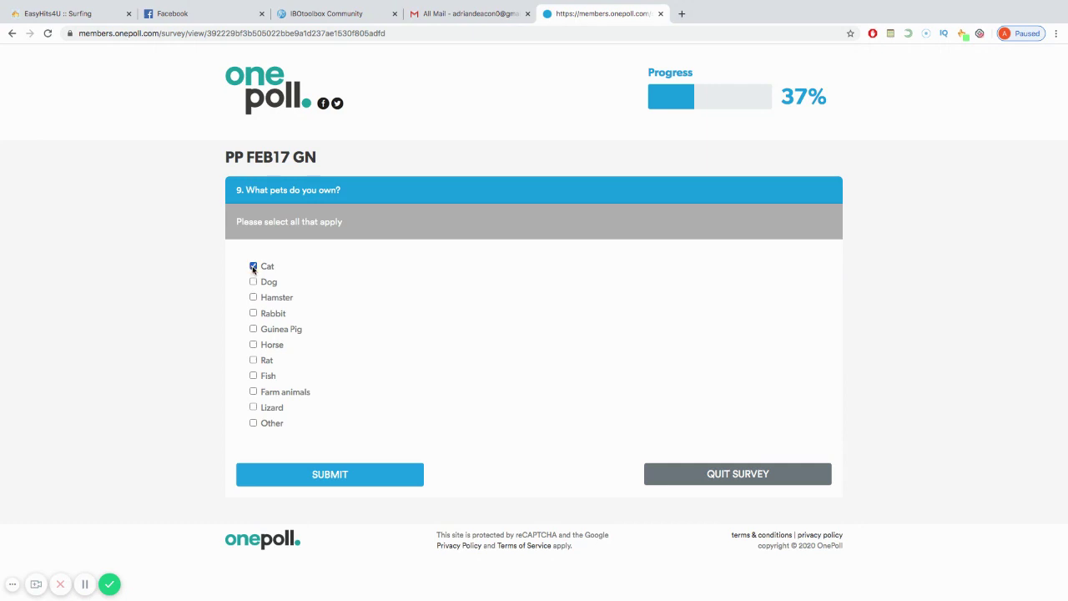
click(253, 267)
click(253, 282)
click(294, 472)
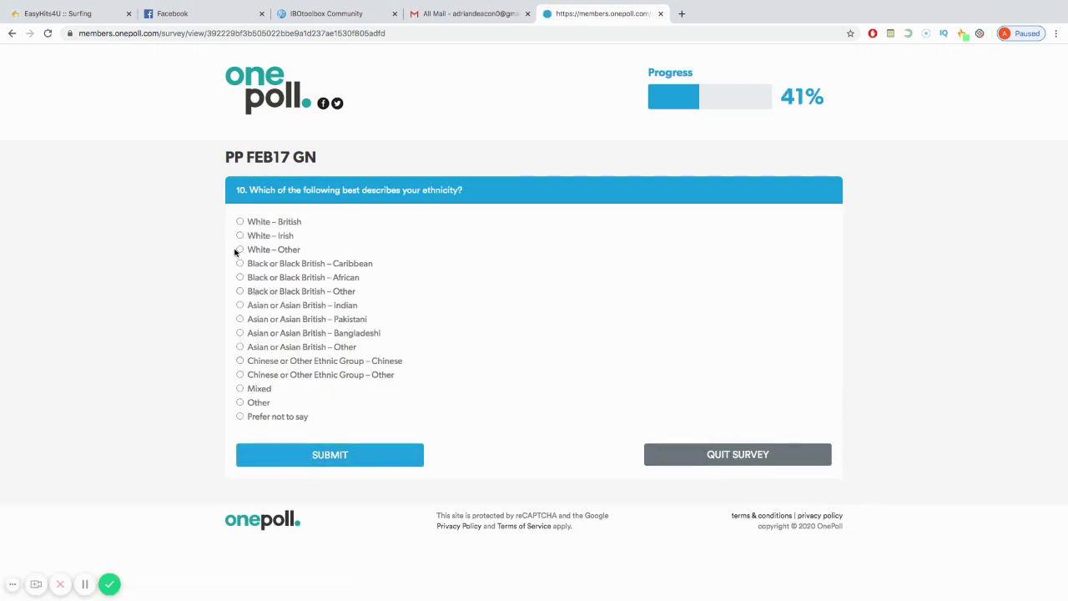
- Submit White – British as the ethnicity and Christianity as the religion
click(240, 221)
click(305, 453)
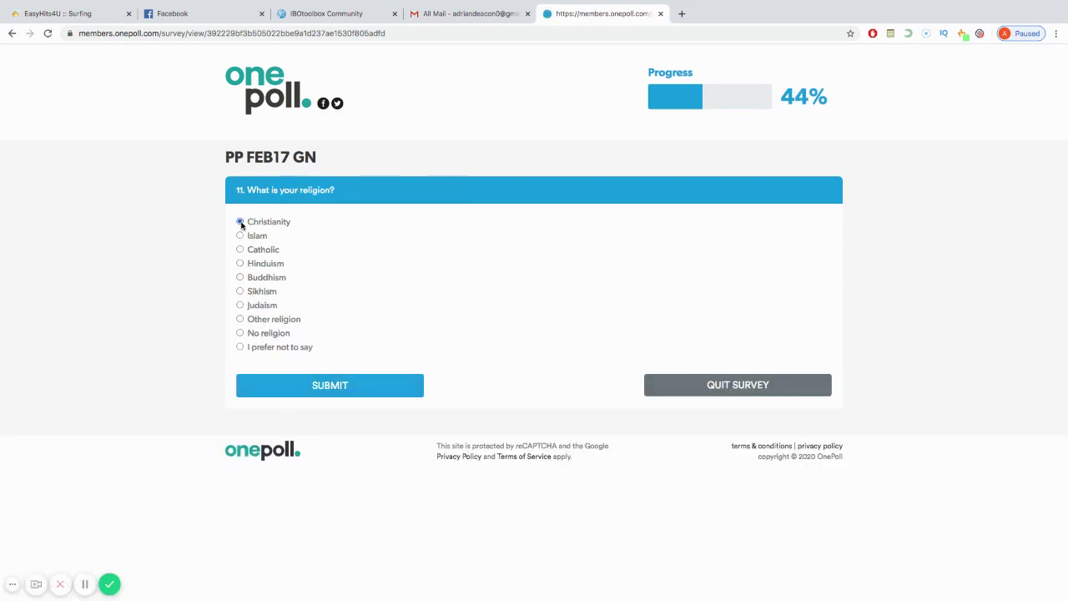
click(298, 387)
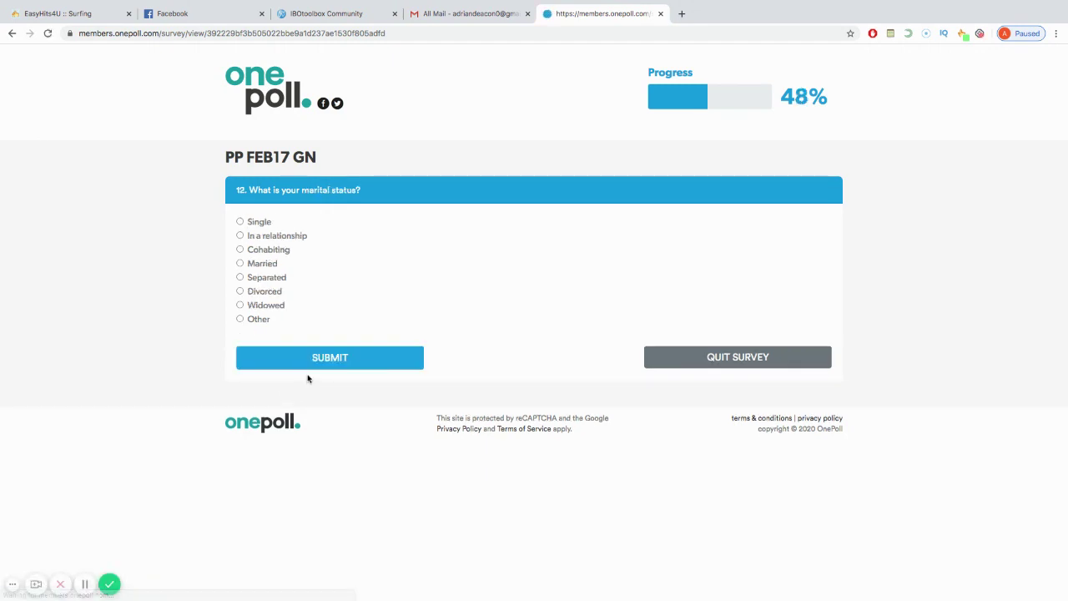
- Answer Married as the marital status and submit 1992 as the year of marriage
click(240, 263)
click(310, 368)
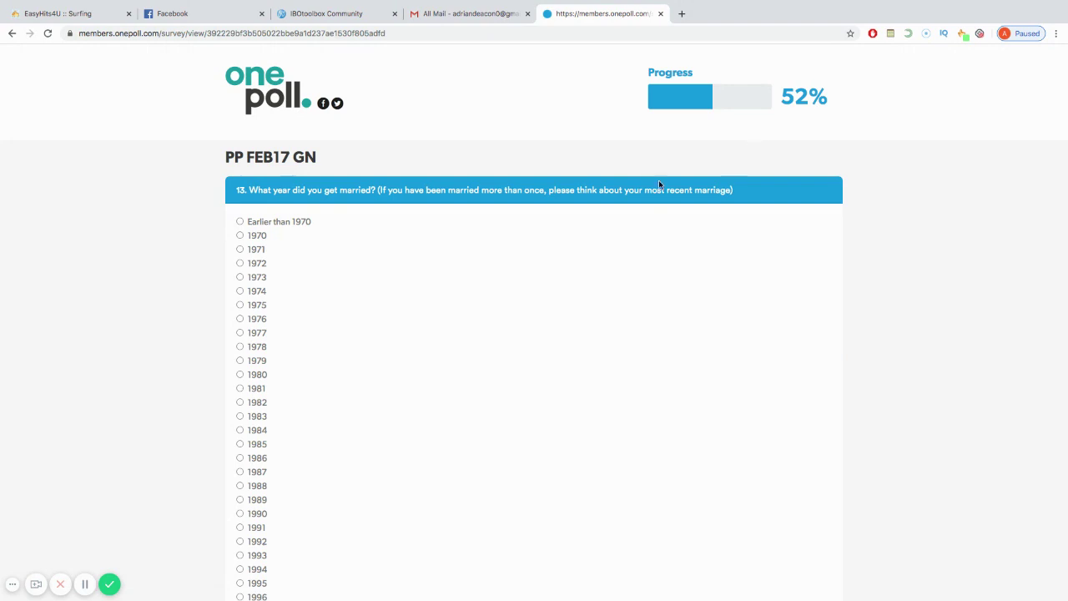
scroll(414, 238, down, 5)
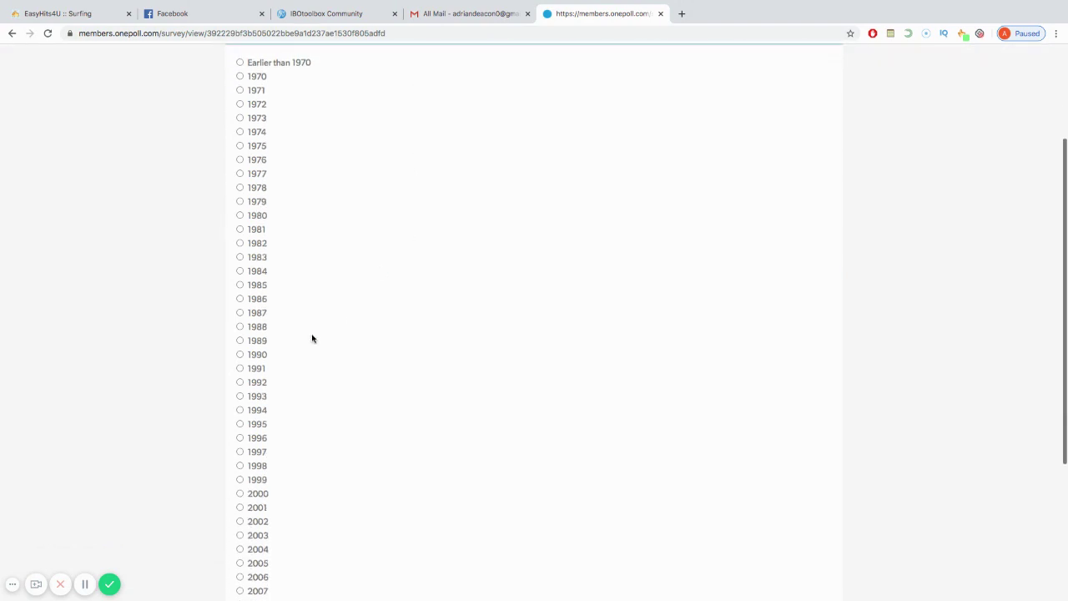
scroll(275, 350, down, 1)
click(239, 315)
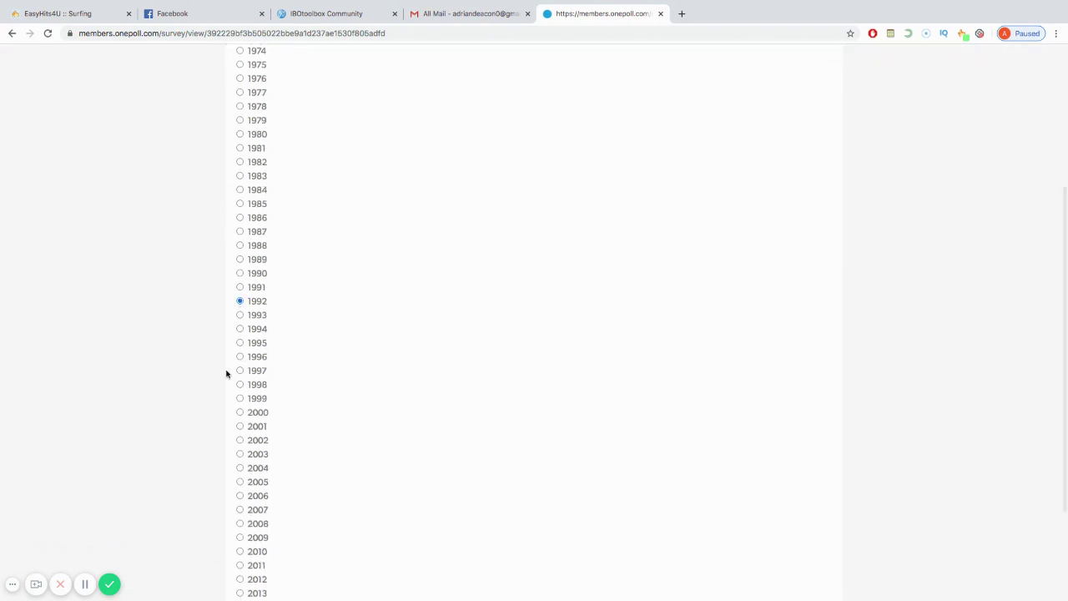
scroll(386, 488, down, 3)
click(327, 509)
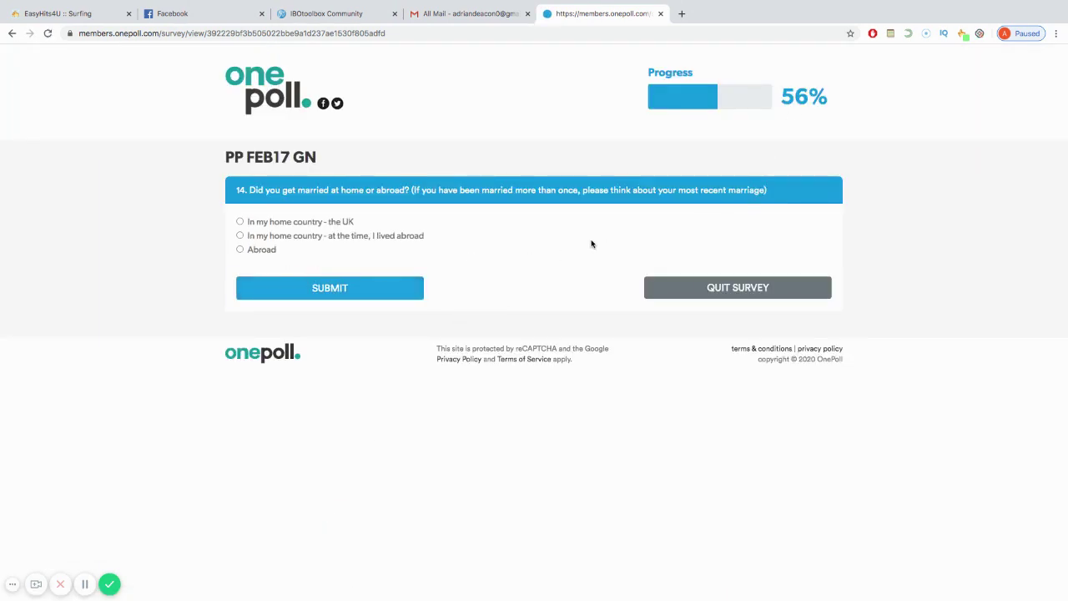
- Answer In my home country - at the time, I lived abroad for the marriage location and Heterosexual for sexual orientation
click(240, 236)
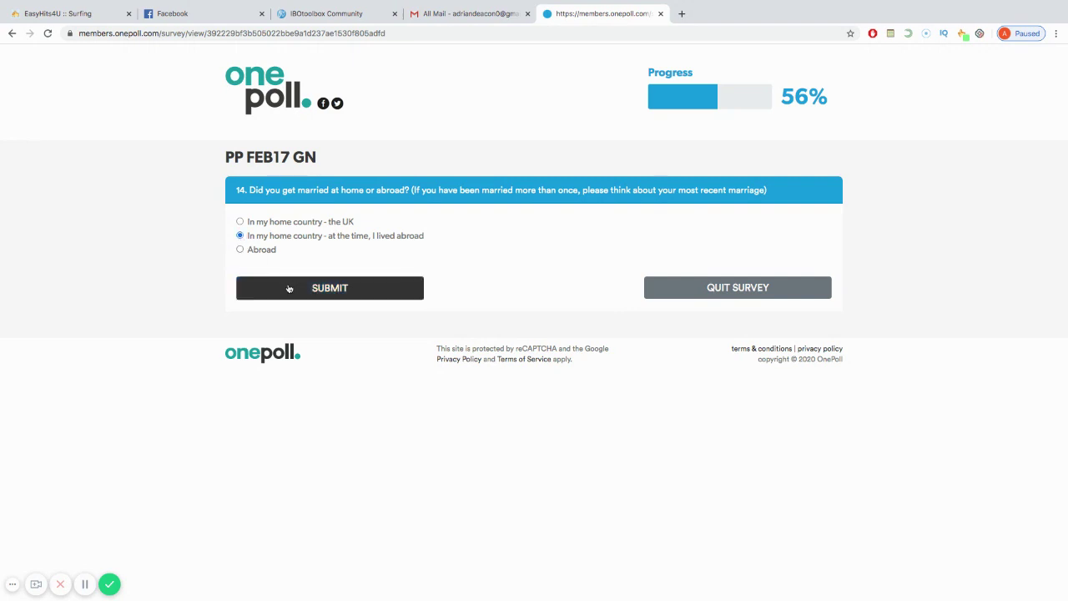
click(286, 289)
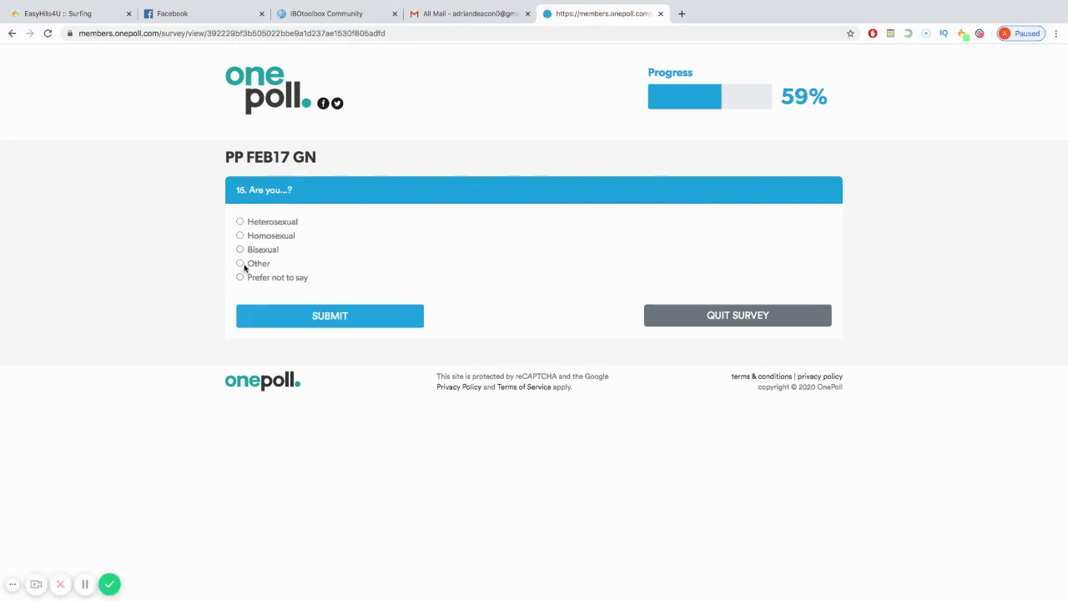
click(239, 222)
click(300, 318)
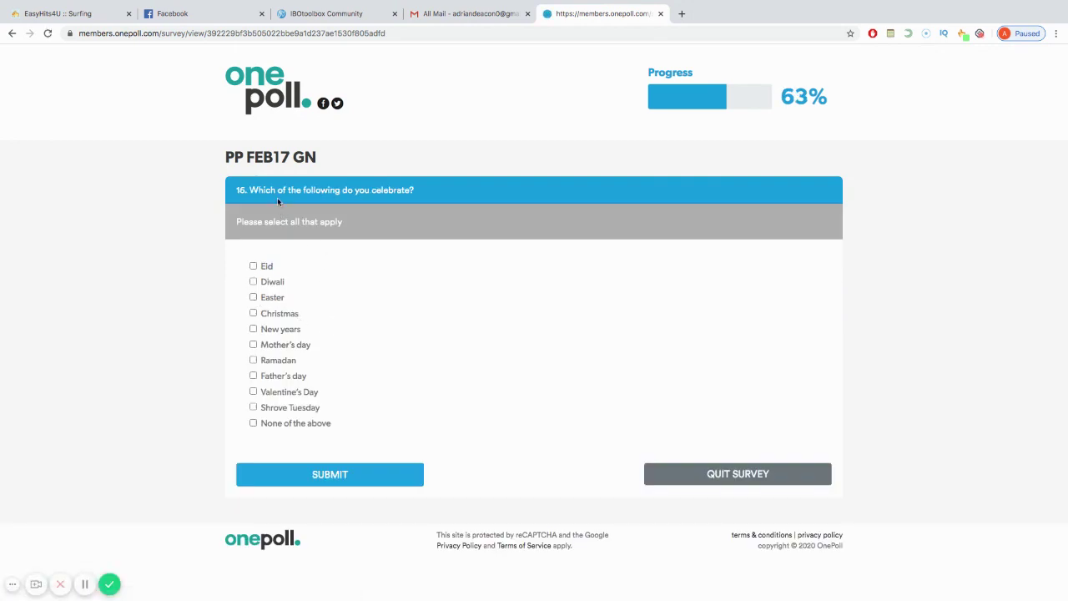
- Select New years, Christmas, Mother's day, Father's day and Valentine's Day as the occasions celebrated and submit the answer
click(253, 328)
click(252, 313)
click(252, 344)
click(254, 377)
click(252, 391)
click(287, 474)
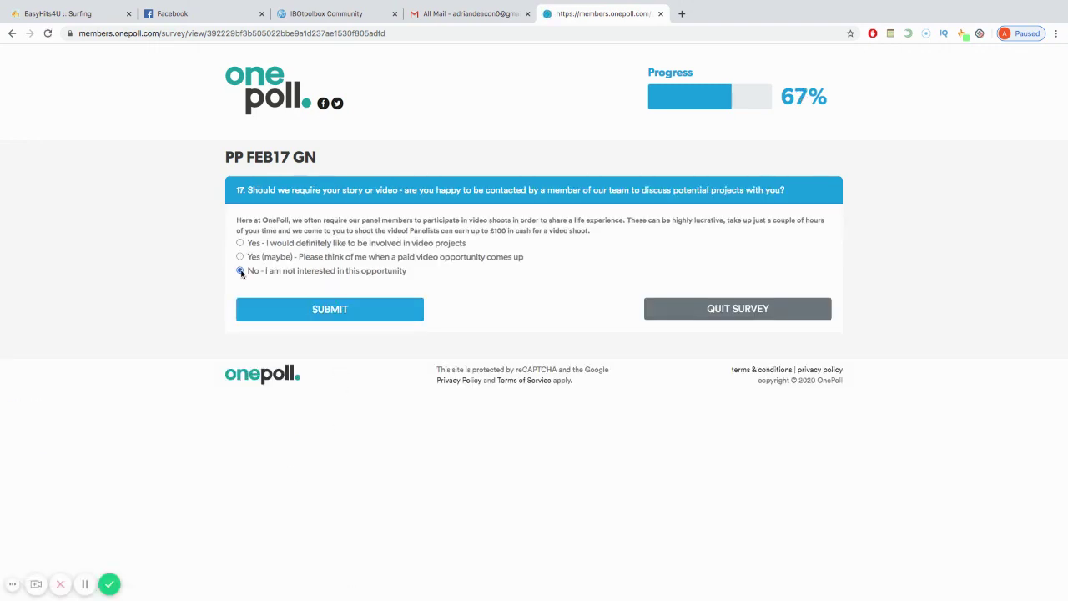
- Decline being contacted about video projects and answer Monthly for travelling by train
click(319, 310)
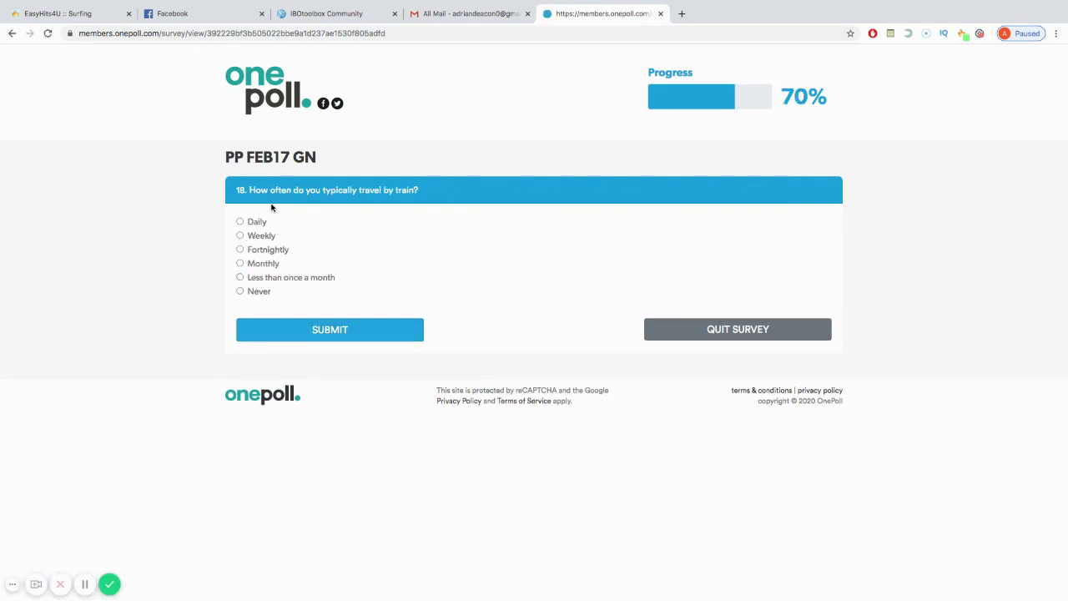
click(240, 263)
click(280, 328)
- Answer Daily for travelling by car and Never for travelling by bicycle
click(240, 221)
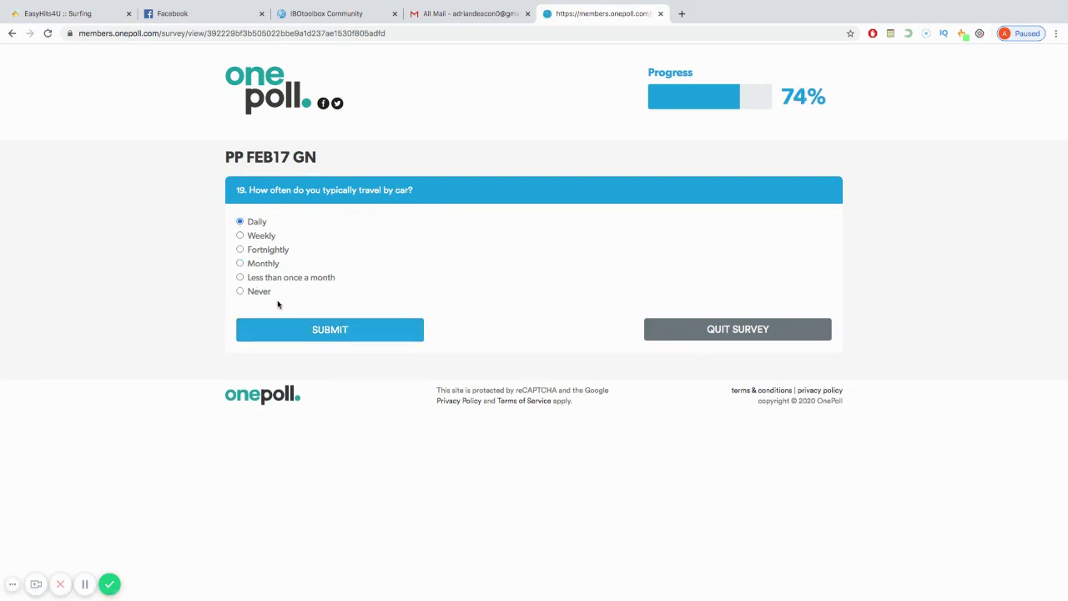
click(310, 332)
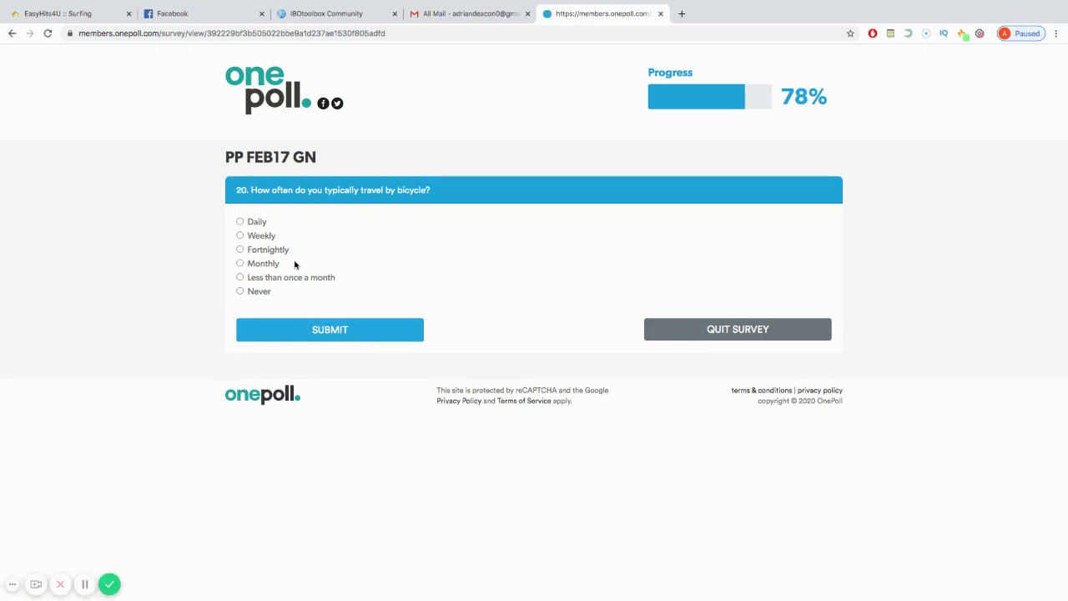
click(240, 292)
click(294, 332)
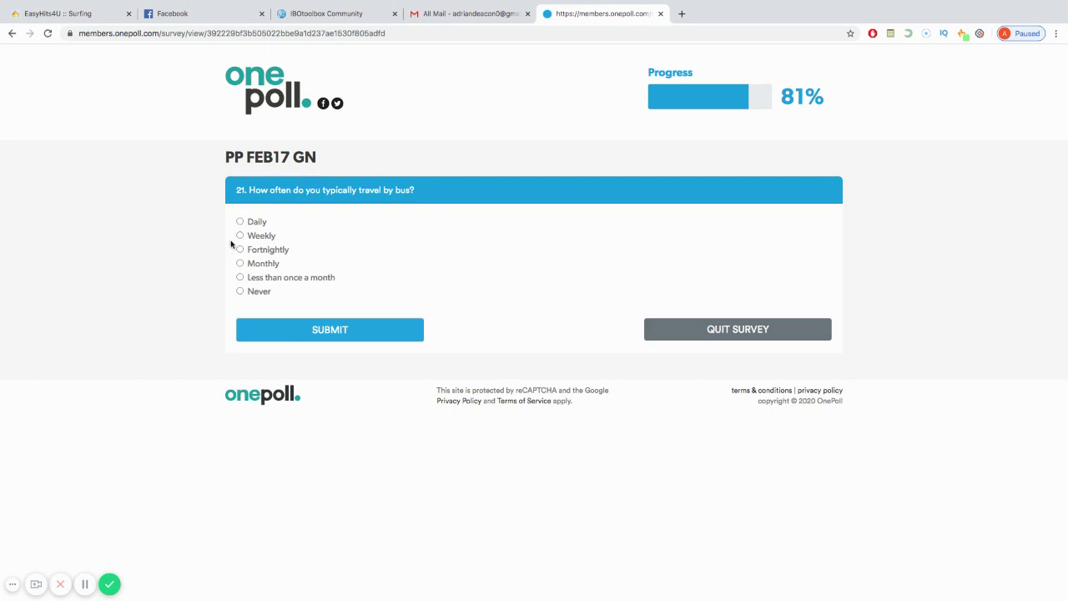
- Answer Weekly for travelling by bus and Less than once a month for travelling by taxi
click(240, 236)
click(288, 330)
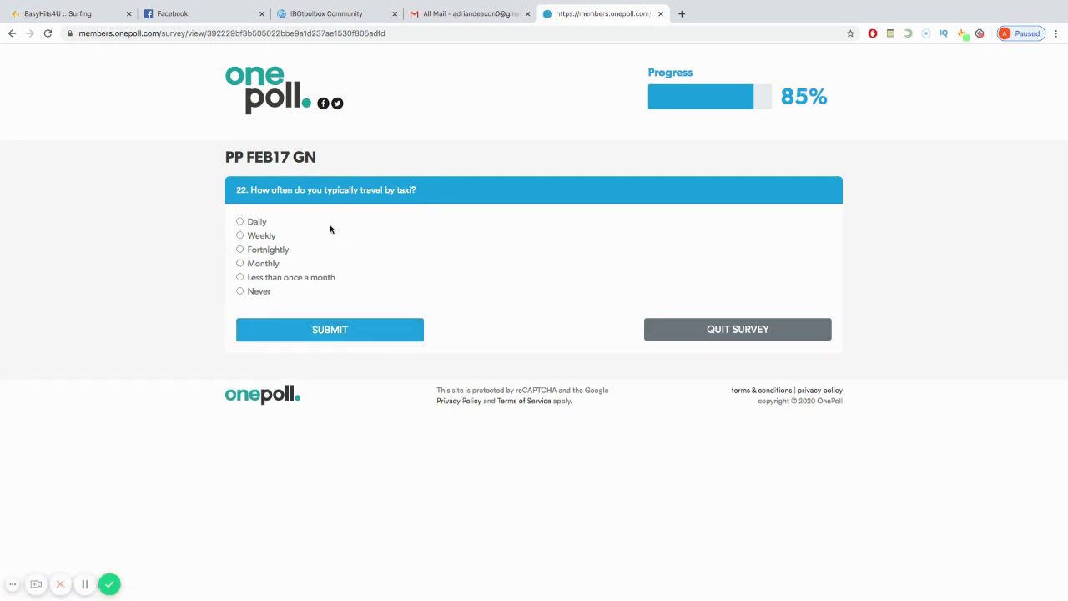
click(240, 277)
click(281, 329)
- Answer Fortnightly for travelling by tram and Never for travelling by motorbike
click(241, 249)
click(287, 329)
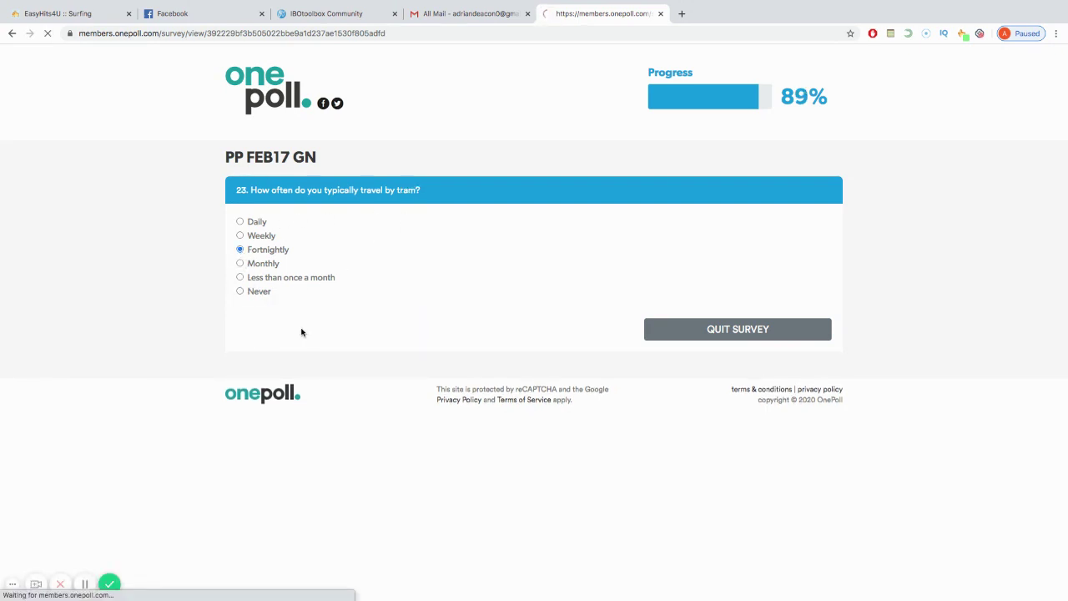
click(240, 291)
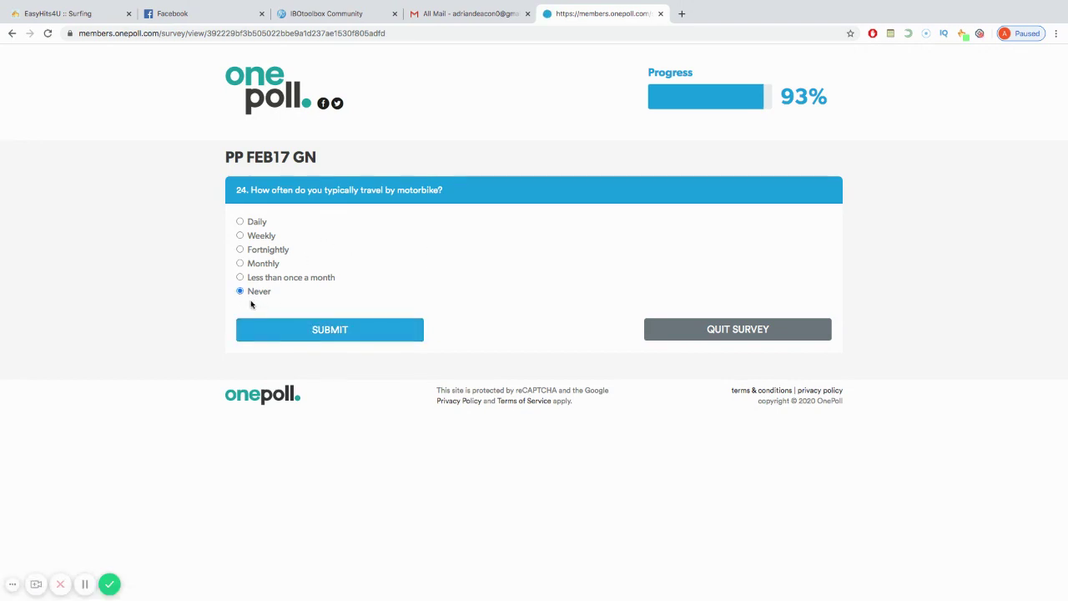
click(290, 328)
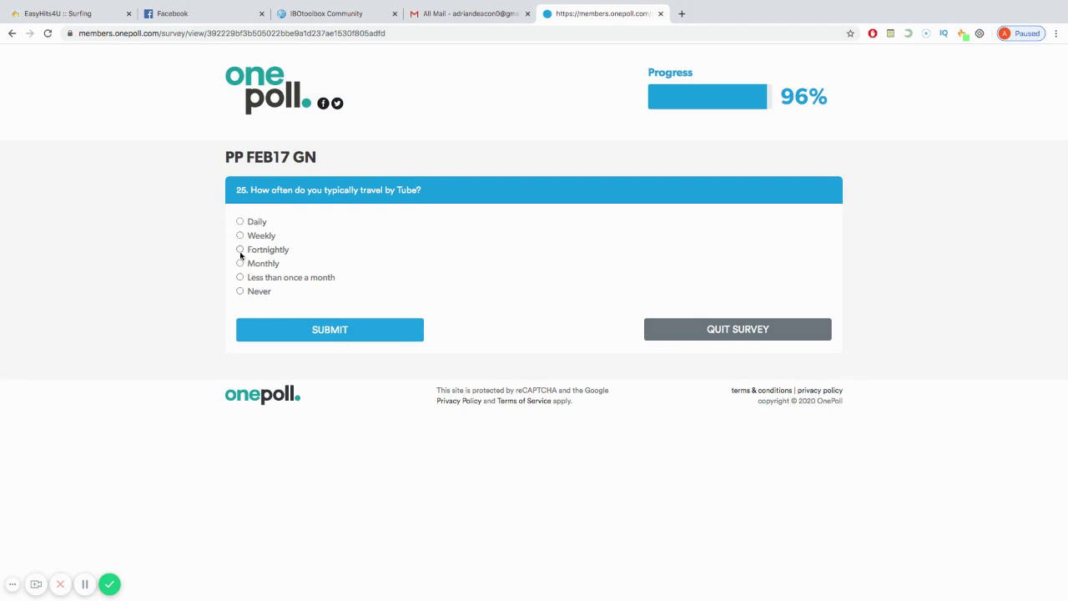
- Finish the survey by submitting the Tube travel answer and return to the account home page
click(306, 332)
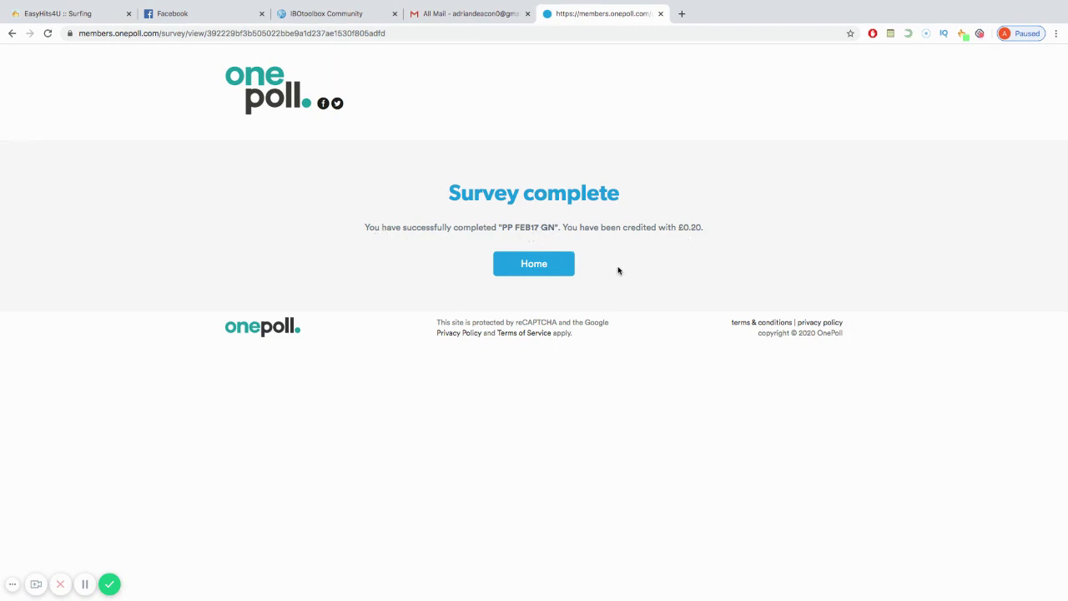
click(539, 265)
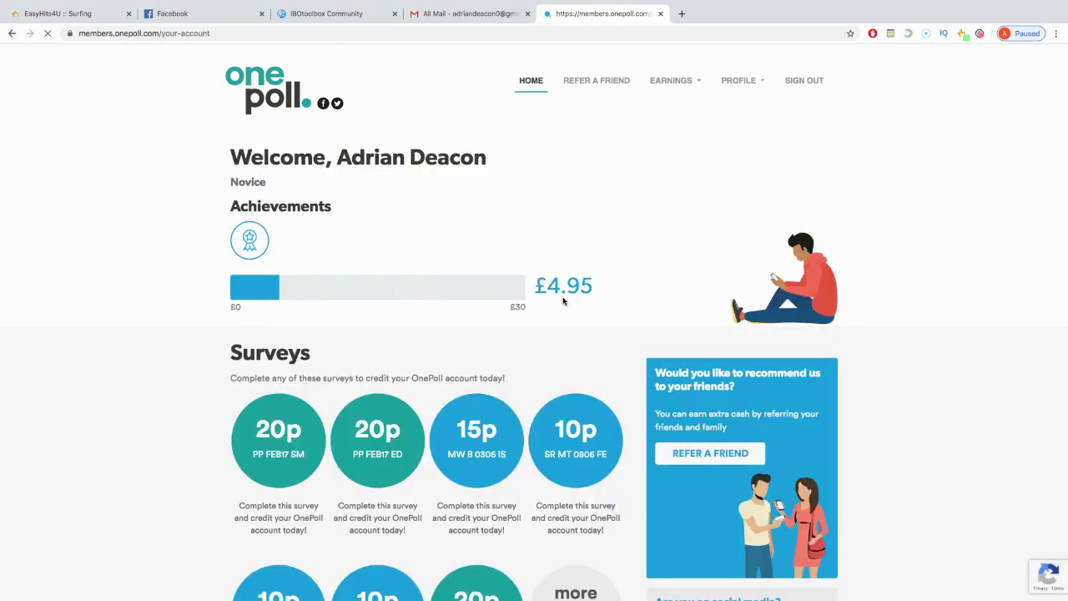
- Check the earnings balance on the account home page and sign out of the member account
drag(531, 271, 594, 286)
click(604, 313)
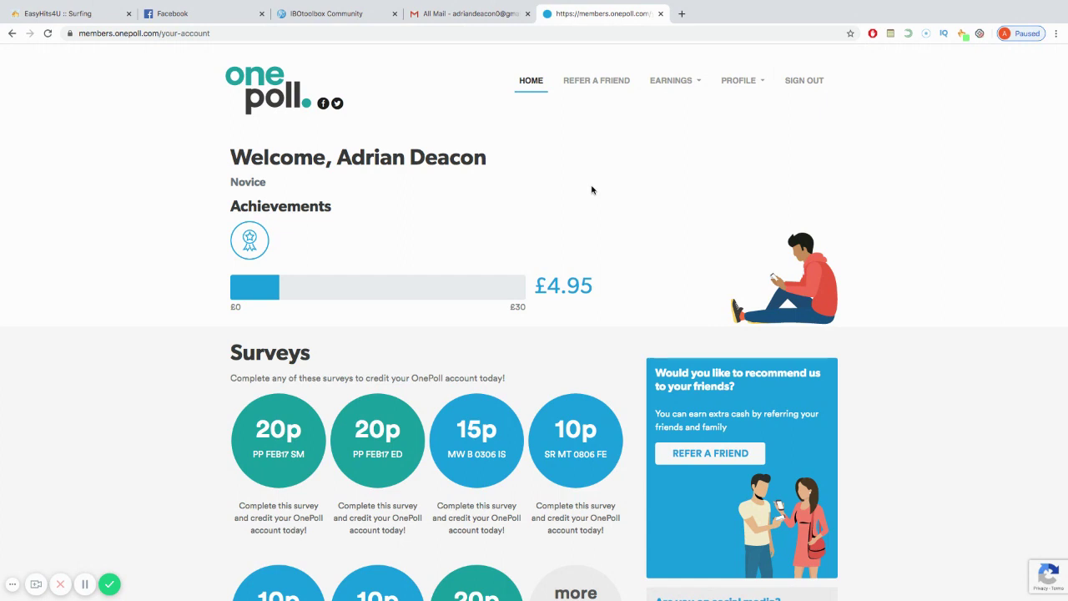
scroll(576, 188, down, 1)
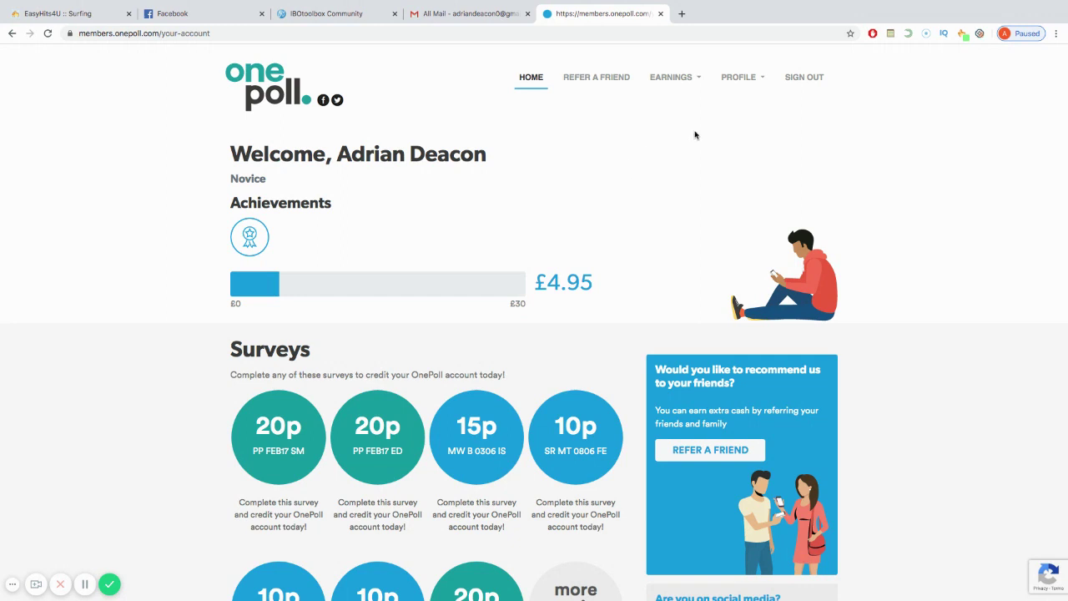
click(801, 79)
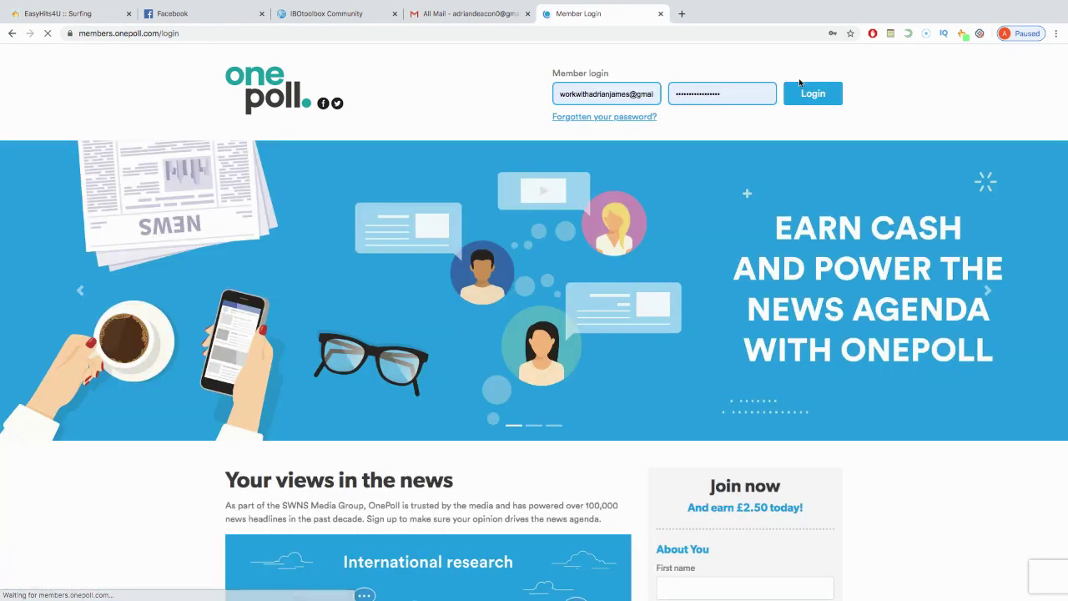